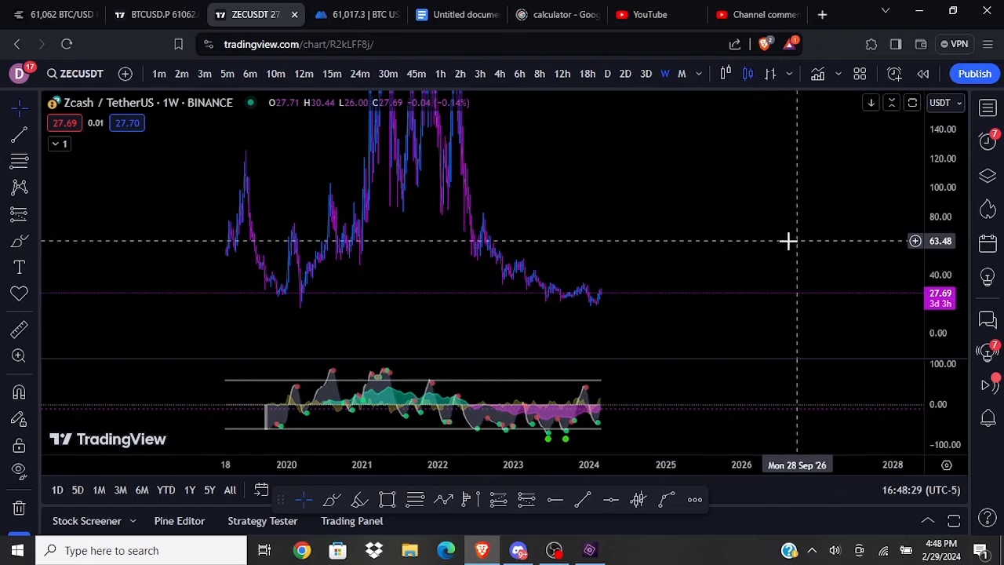
Examine the weekly Zcash price history from the recent lows up to the 2021 peak
{"action": "left_click_drag", "start_coordinate": [740, 228], "coordinate": [731, 235]}
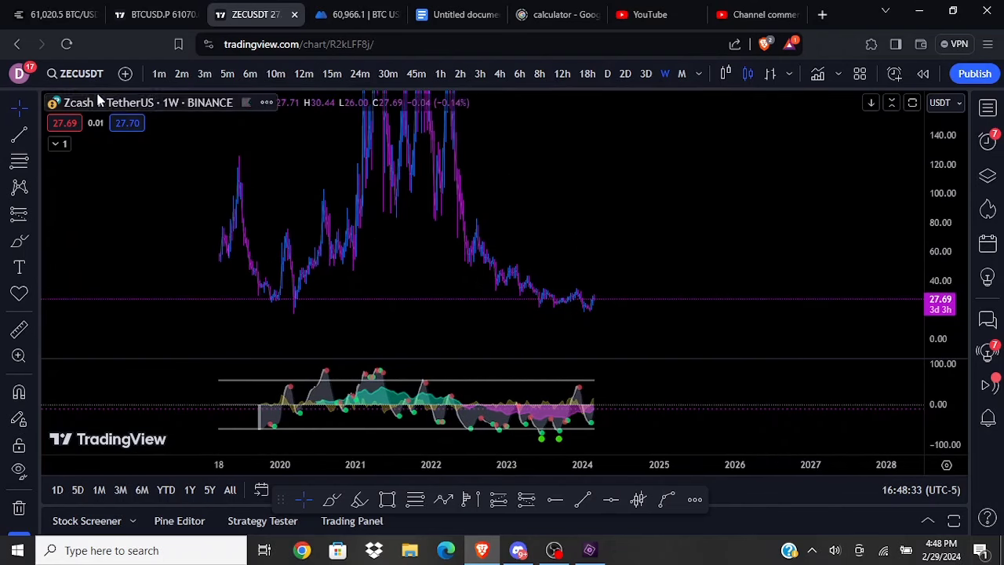
{"action": "left_click_drag", "start_coordinate": [551, 211], "coordinate": [535, 215]}
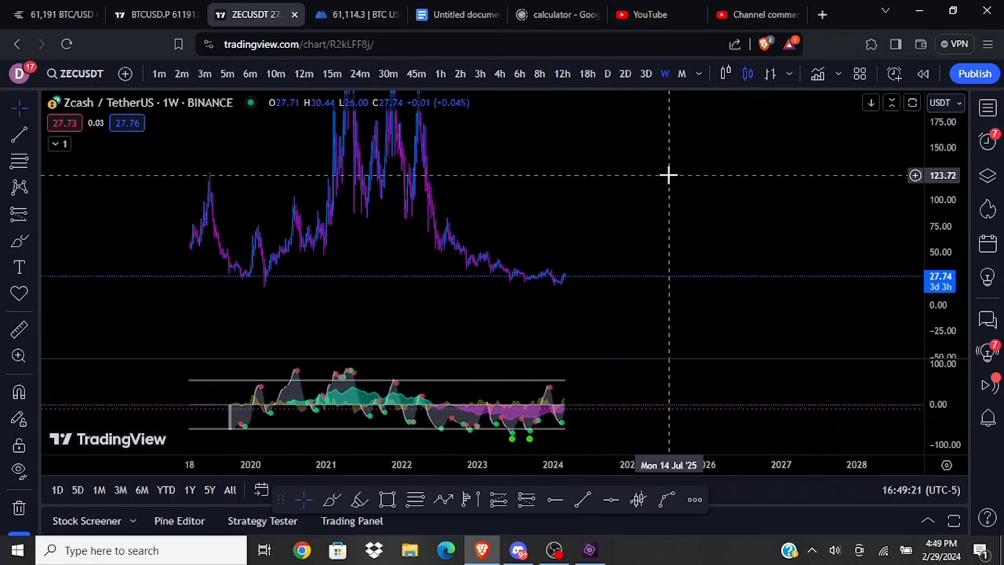
{"action": "left_click_drag", "start_coordinate": [668, 175], "coordinate": [667, 196]}
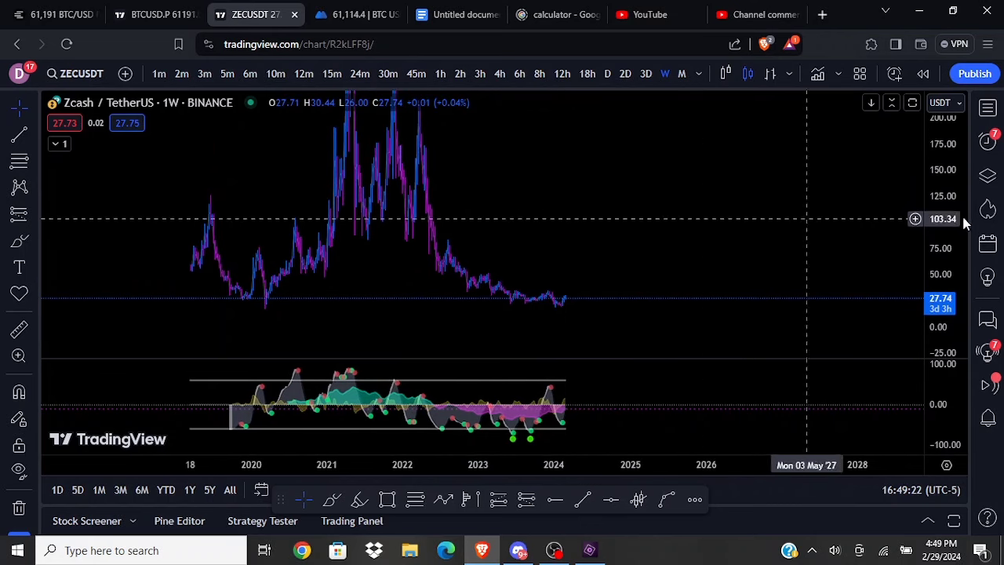
{"action": "left_click_drag", "start_coordinate": [949, 173], "coordinate": [948, 220]}
{"action": "mouse_move", "coordinate": [710, 214]}
{"action": "left_mouse_down"}
{"action": "mouse_move", "coordinate": [718, 238]}
{"action": "mouse_move", "coordinate": [722, 224]}
{"action": "left_mouse_up"}
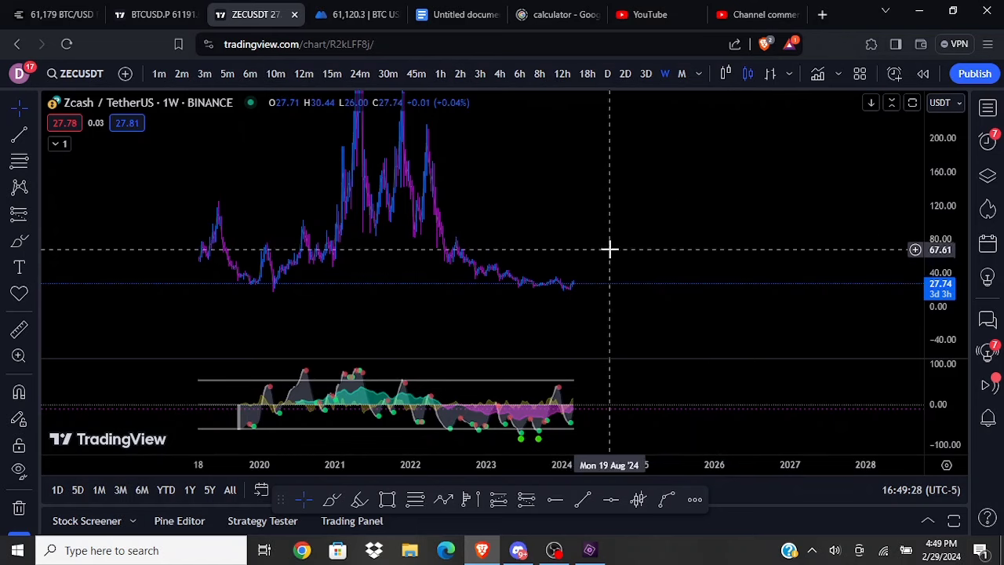
{"action": "left_click_drag", "start_coordinate": [603, 261], "coordinate": [596, 288]}
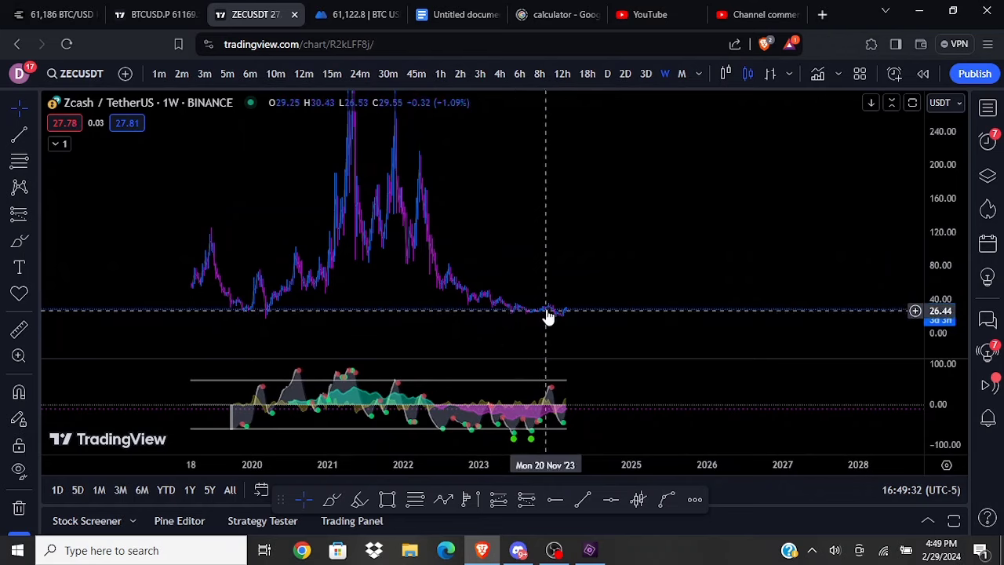
{"action": "left_click_drag", "start_coordinate": [658, 274], "coordinate": [656, 301]}
{"action": "left_click_drag", "start_coordinate": [946, 211], "coordinate": [937, 292]}
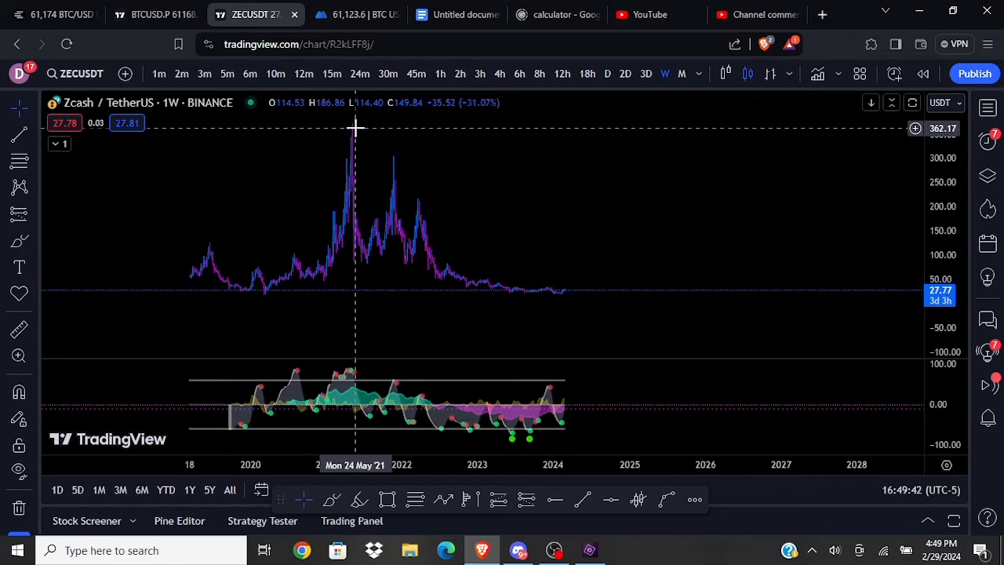
Sketch temporary brush strokes for a projected rally from the current price and for the 2020–2021 rally into the peak
{"action": "left_click", "coordinate": [19, 243]}
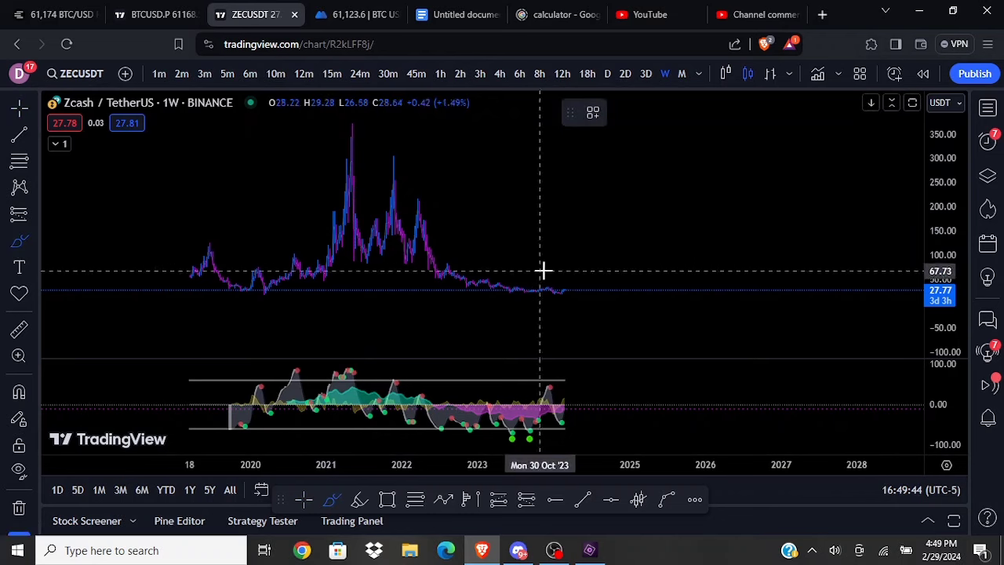
{"action": "left_click_drag", "start_coordinate": [563, 292], "coordinate": [648, 130]}
{"action": "left_click", "coordinate": [756, 113]}
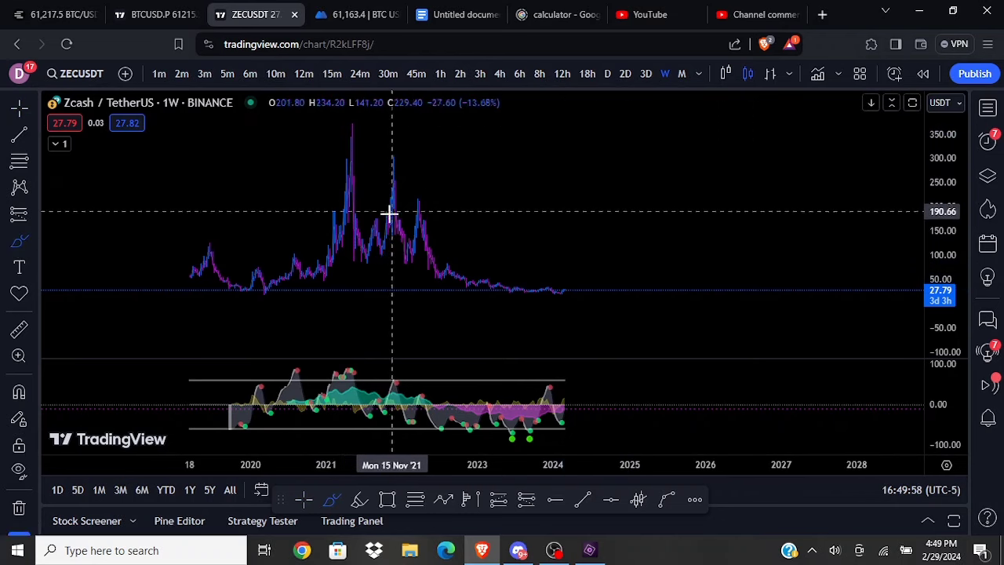
{"action": "left_click_drag", "start_coordinate": [269, 282], "coordinate": [348, 138]}
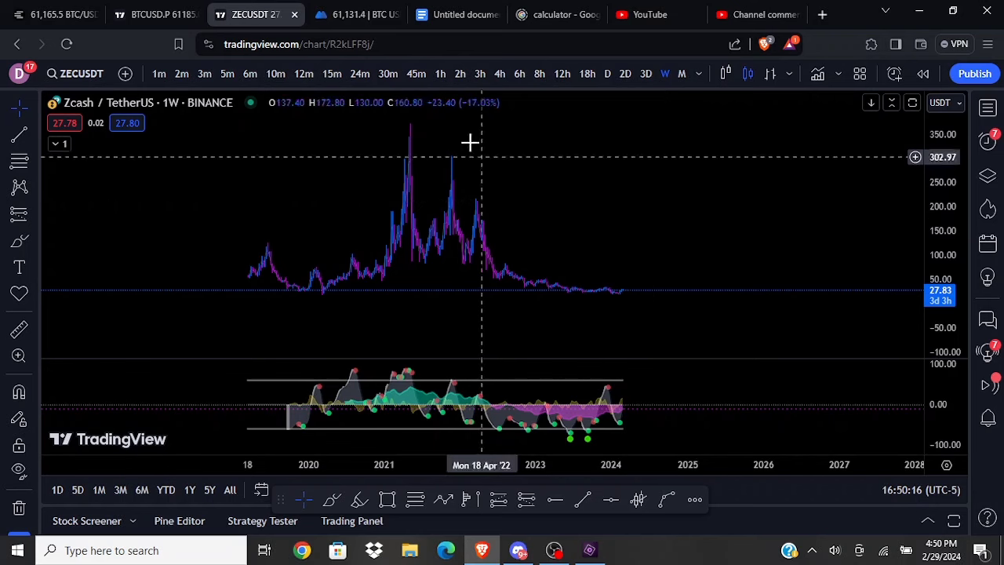
Draw a horizontal trend line from the March 2020 low at 17.13 to about mid-2025
{"action": "left_click_drag", "start_coordinate": [545, 184], "coordinate": [525, 184]}
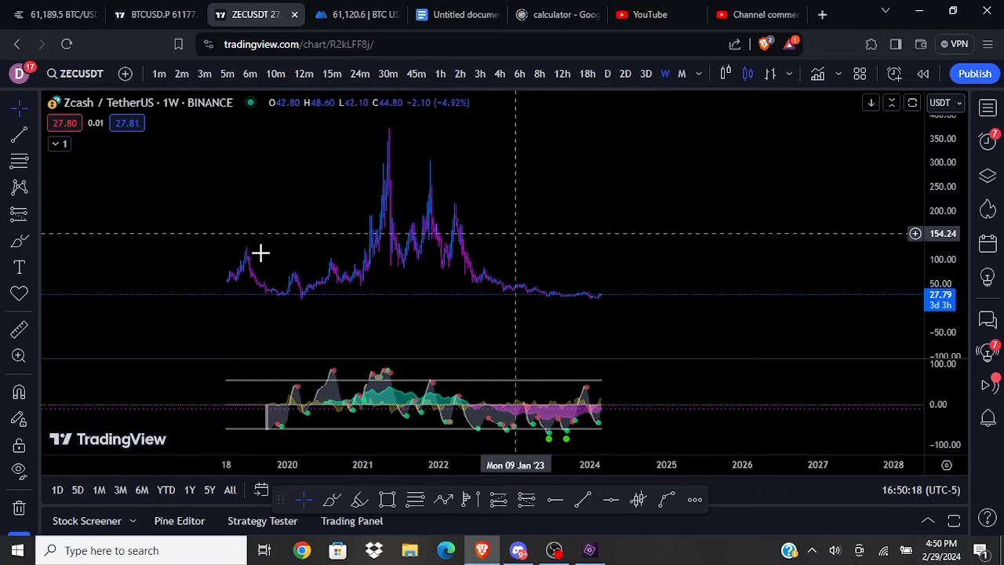
{"action": "left_click", "coordinate": [20, 240]}
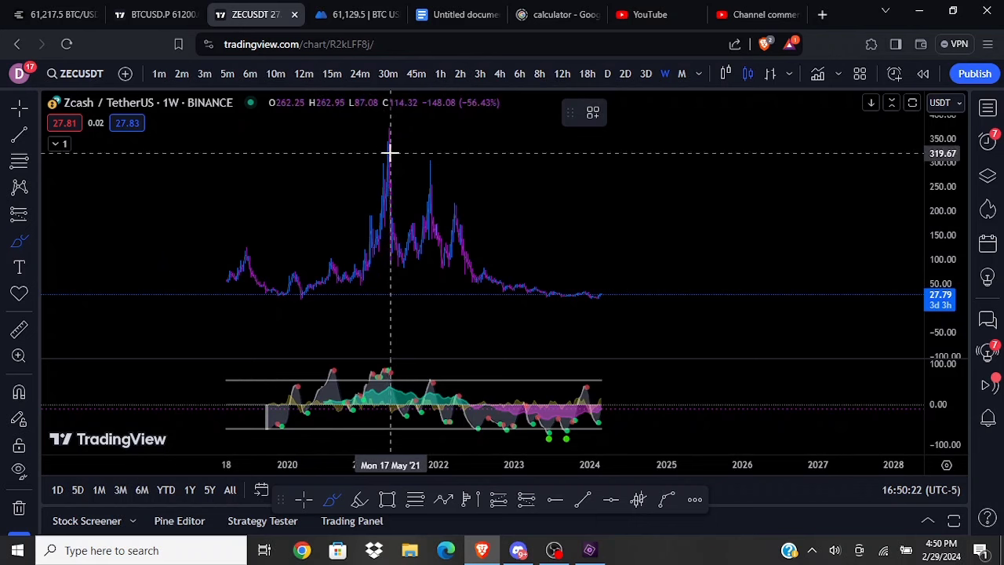
{"action": "left_click_drag", "start_coordinate": [942, 314], "coordinate": [936, 165]}
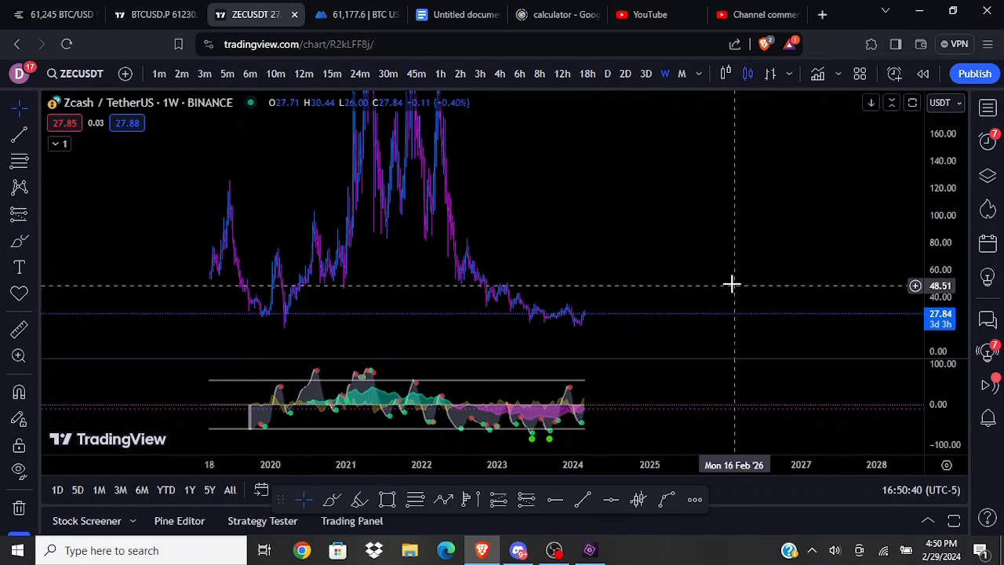
{"action": "left_click_drag", "start_coordinate": [730, 285], "coordinate": [735, 246]}
{"action": "left_click", "coordinate": [583, 500]}
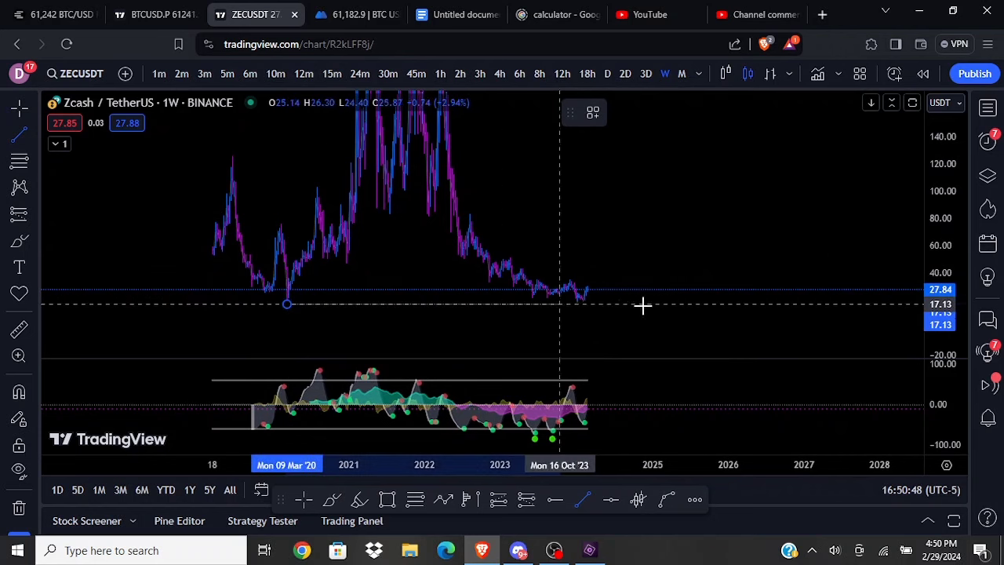
{"action": "left_click", "coordinate": [685, 304]}
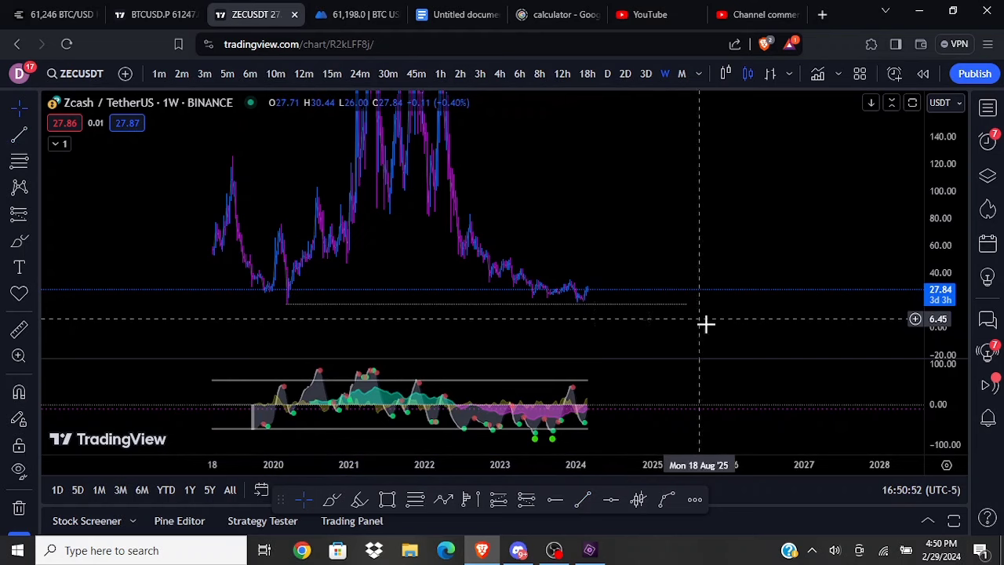
Measure the price drop from the recent low, about 18.5, to just below the dotted support line
{"action": "left_click_drag", "start_coordinate": [932, 320], "coordinate": [920, 199]}
{"action": "left_click_drag", "start_coordinate": [803, 278], "coordinate": [791, 193]}
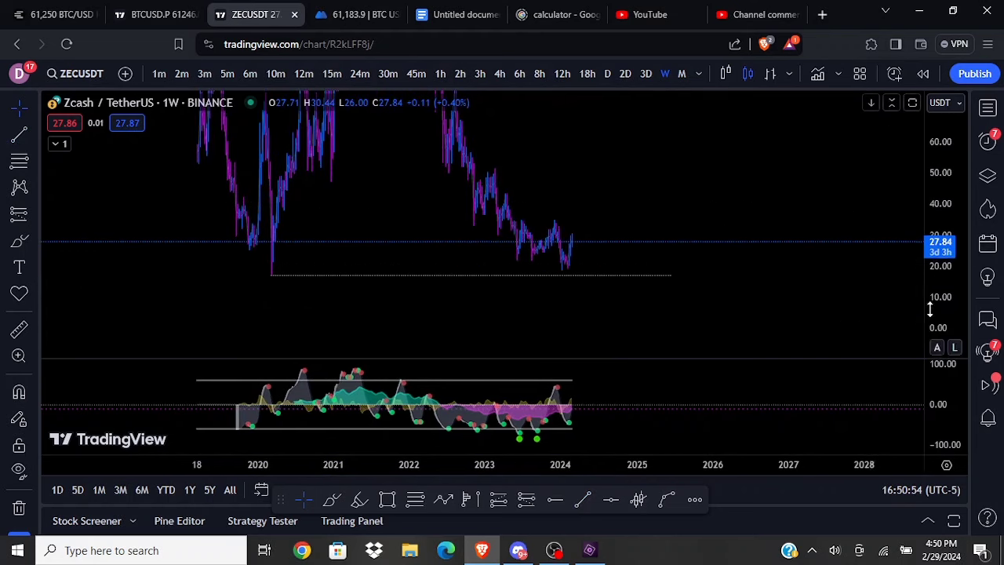
{"action": "left_click_drag", "start_coordinate": [931, 310], "coordinate": [929, 188]}
{"action": "left_click_drag", "start_coordinate": [734, 307], "coordinate": [724, 285]}
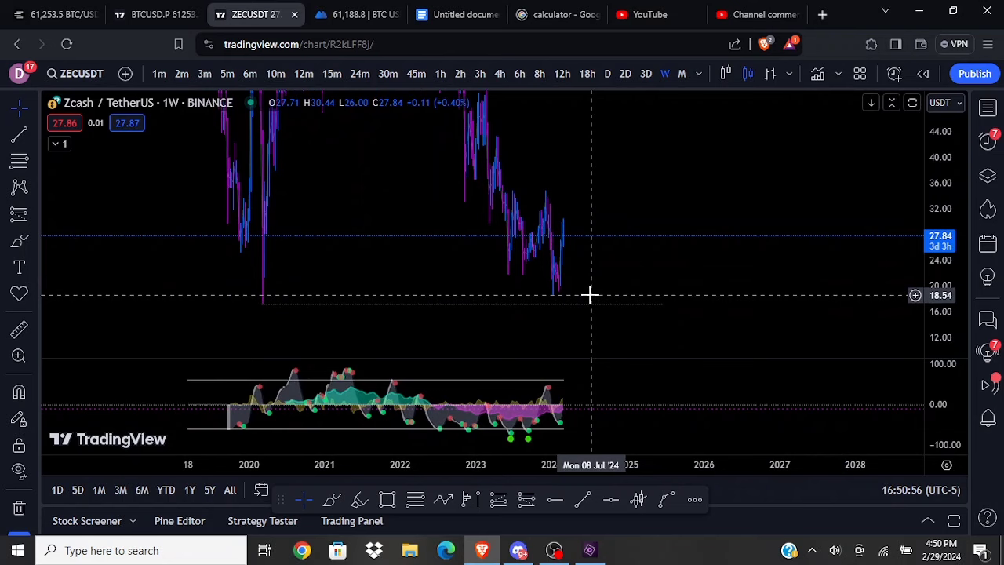
{"action": "left_click", "coordinate": [591, 295], "text": "shift"}
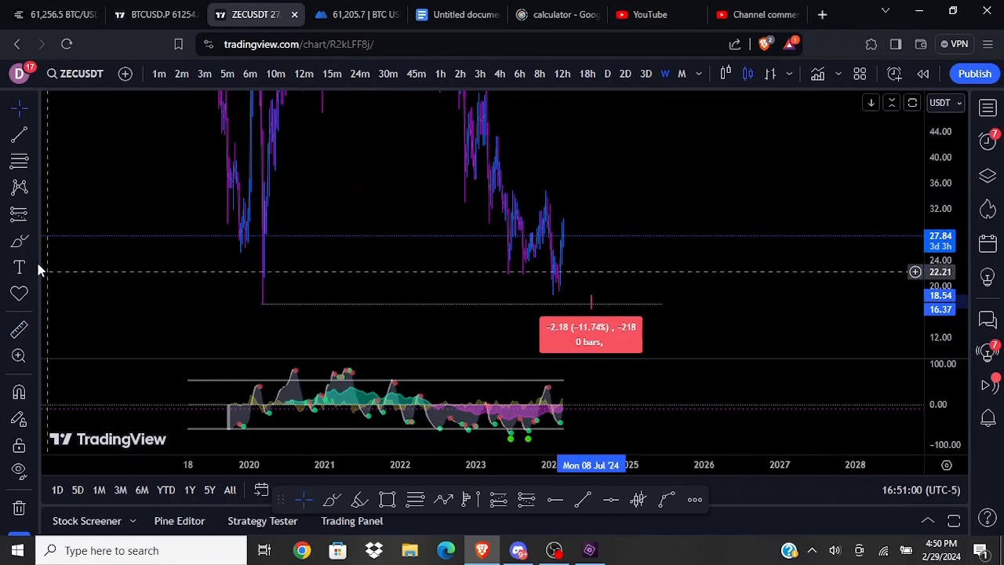
Brush a V-shaped dip below the dotted support line, mark the area under the March 2020 low, and delete these strokes
{"action": "left_click", "coordinate": [19, 240]}
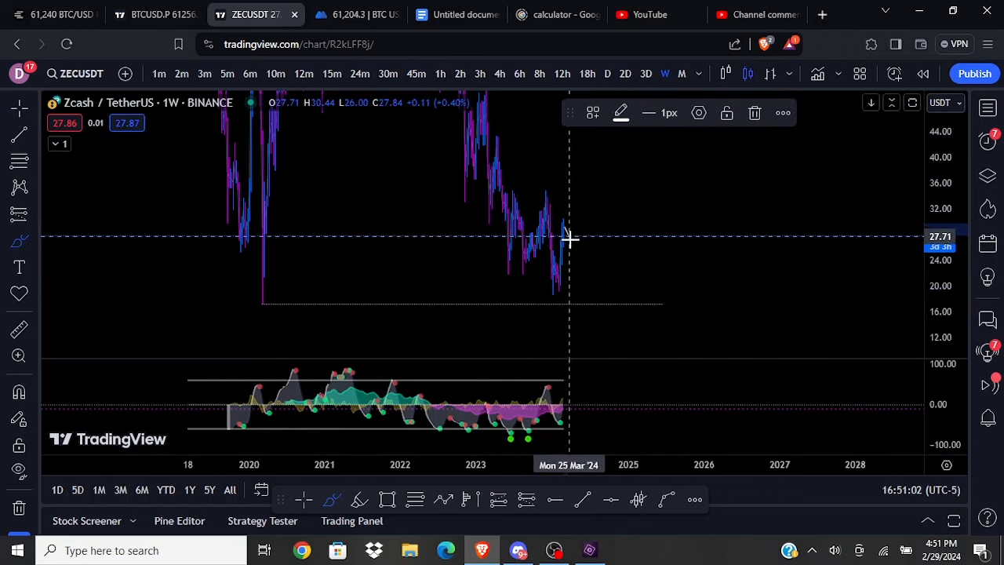
{"action": "left_click_drag", "start_coordinate": [563, 223], "coordinate": [593, 294]}
{"action": "left_click_drag", "start_coordinate": [617, 246], "coordinate": [616, 236]}
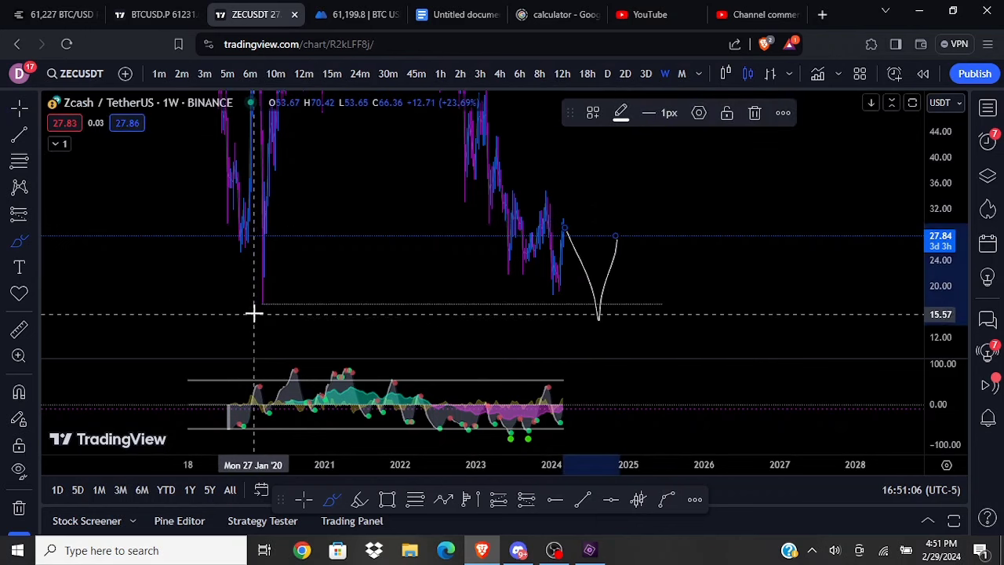
{"action": "left_click_drag", "start_coordinate": [238, 307], "coordinate": [263, 312]}
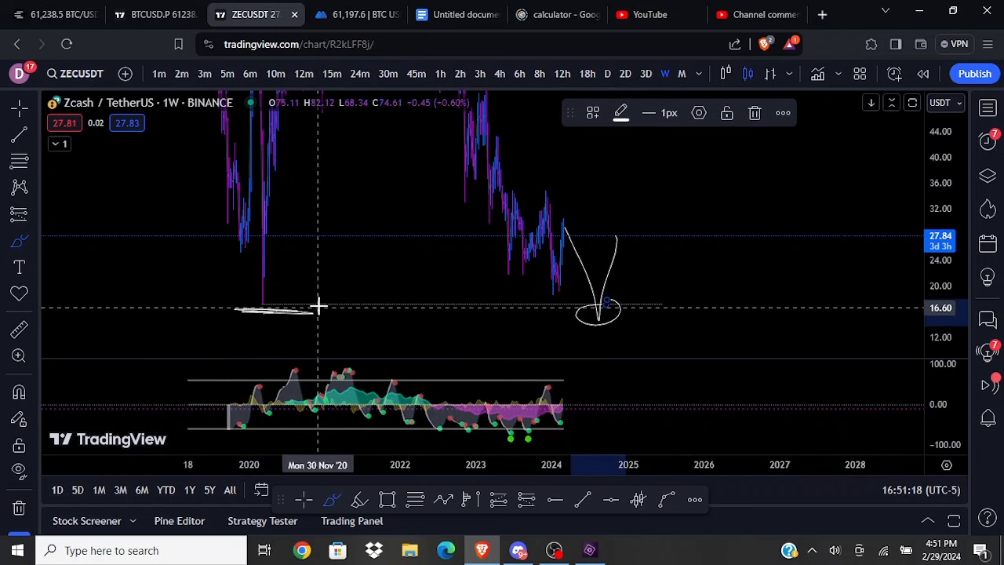
{"action": "key", "text": "Delete"}
{"action": "left_click", "coordinate": [259, 314]}
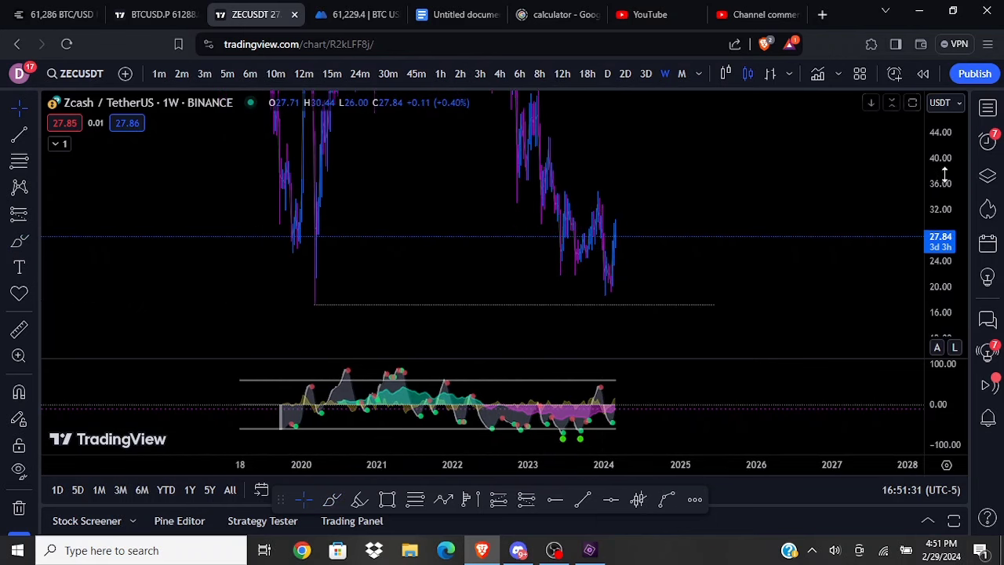
Draw a zigzag path through the descending swing highs and lows from mid-2022 to mid-2023
{"action": "left_click_drag", "start_coordinate": [945, 175], "coordinate": [928, 347]}
{"action": "left_click_drag", "start_coordinate": [684, 204], "coordinate": [659, 224]}
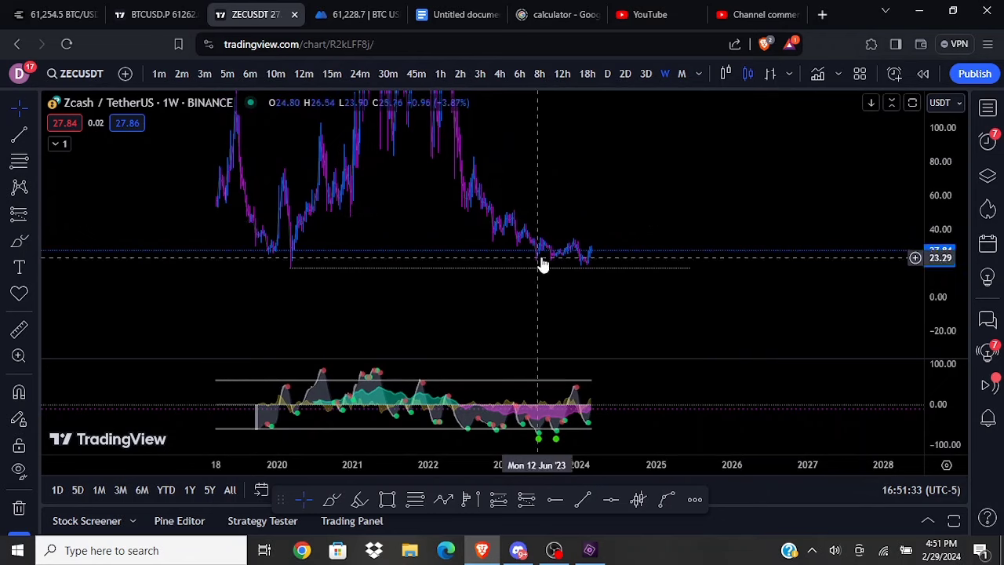
{"action": "left_click_drag", "start_coordinate": [592, 213], "coordinate": [624, 215]}
{"action": "left_click", "coordinate": [444, 500]}
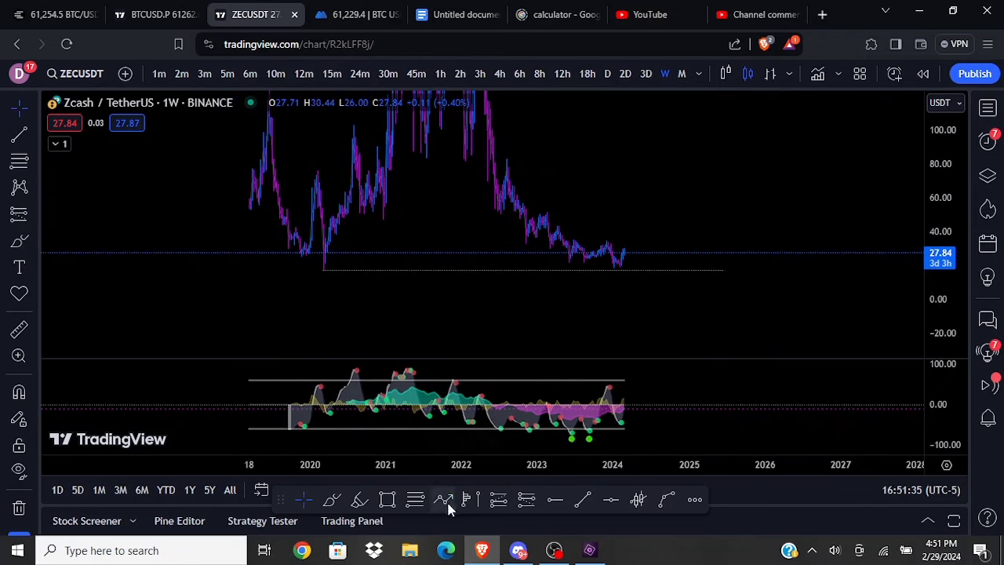
{"action": "left_click", "coordinate": [492, 151]}
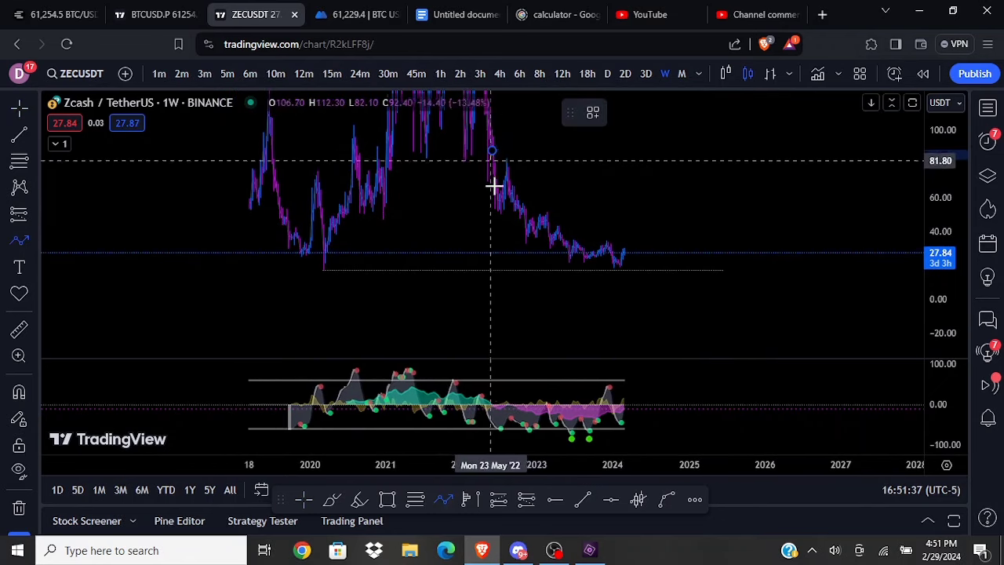
{"action": "left_click", "coordinate": [501, 223]}
{"action": "left_click", "coordinate": [510, 157]}
{"action": "left_click", "coordinate": [526, 246]}
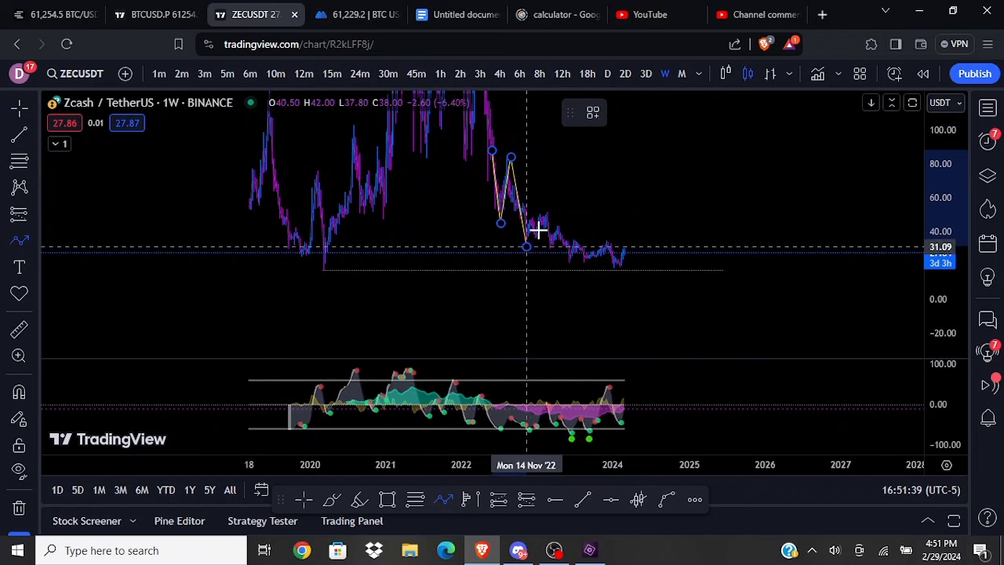
{"action": "left_click", "coordinate": [547, 205]}
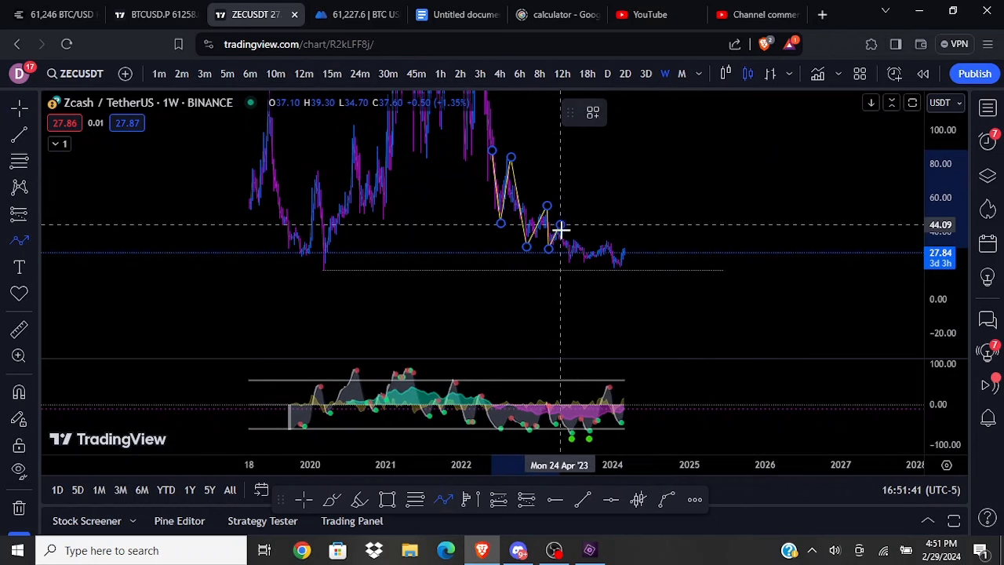
{"action": "left_click", "coordinate": [559, 226]}
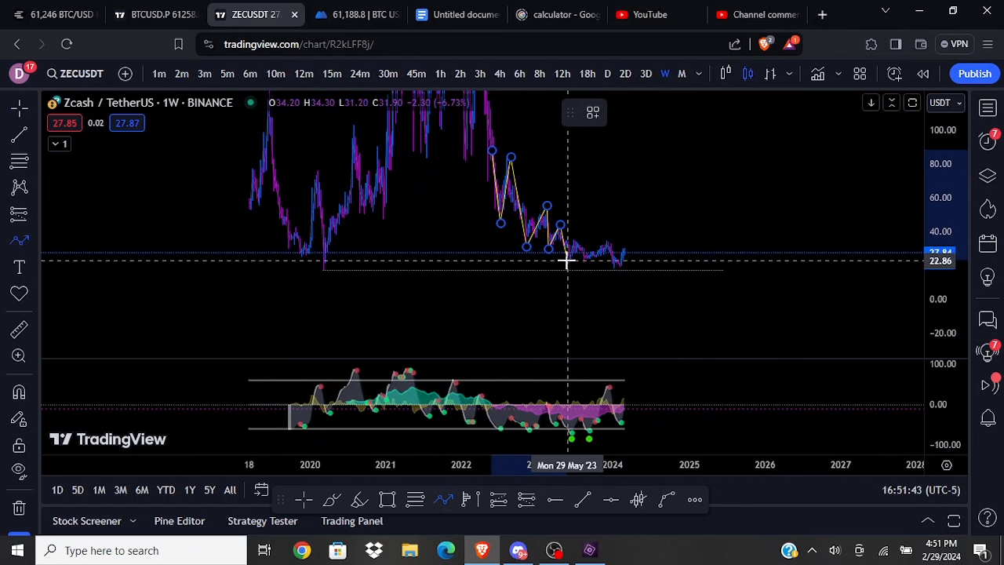
{"action": "left_click", "coordinate": [567, 260]}
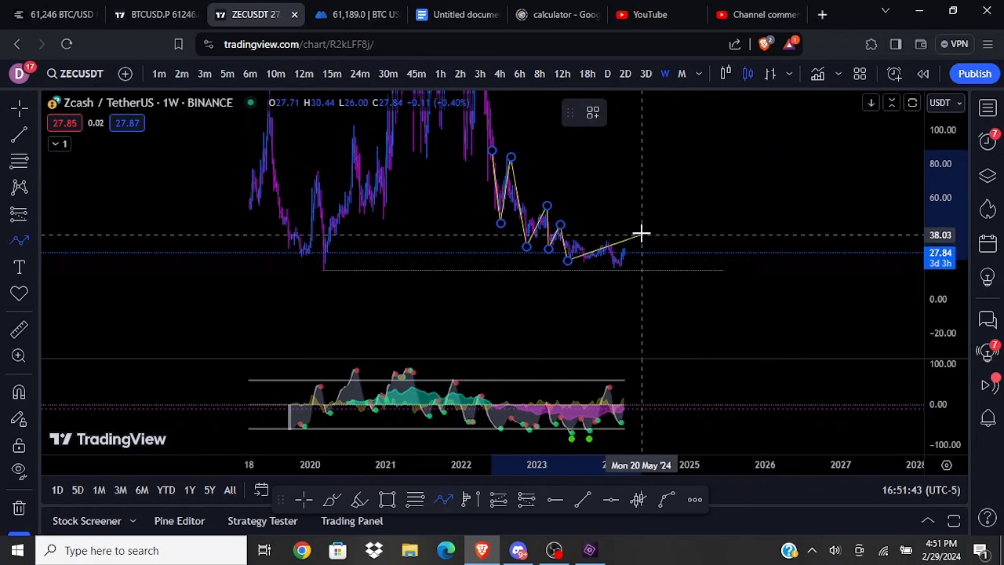
{"action": "double_click", "coordinate": [574, 240]}
Draw a horizontal trend line from the mid-2023 swing high at about 35 to about mid-2025
{"action": "left_click_drag", "start_coordinate": [653, 188], "coordinate": [640, 176]}
{"action": "left_click_drag", "start_coordinate": [934, 276], "coordinate": [922, 146]}
{"action": "scroll", "coordinate": [783, 234], "scroll_direction": "up", "scroll_amount": 4}
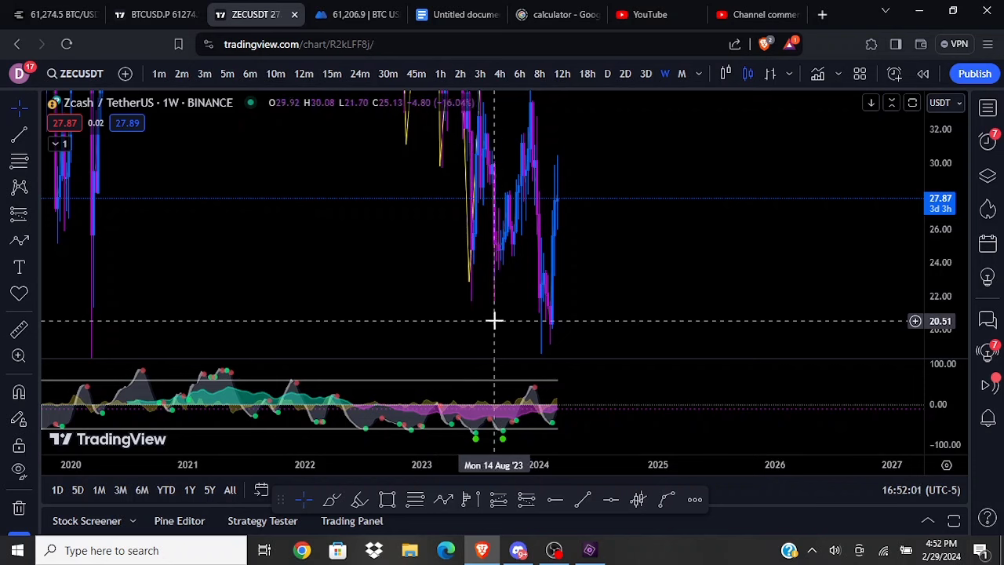
{"action": "left_click_drag", "start_coordinate": [820, 245], "coordinate": [840, 262]}
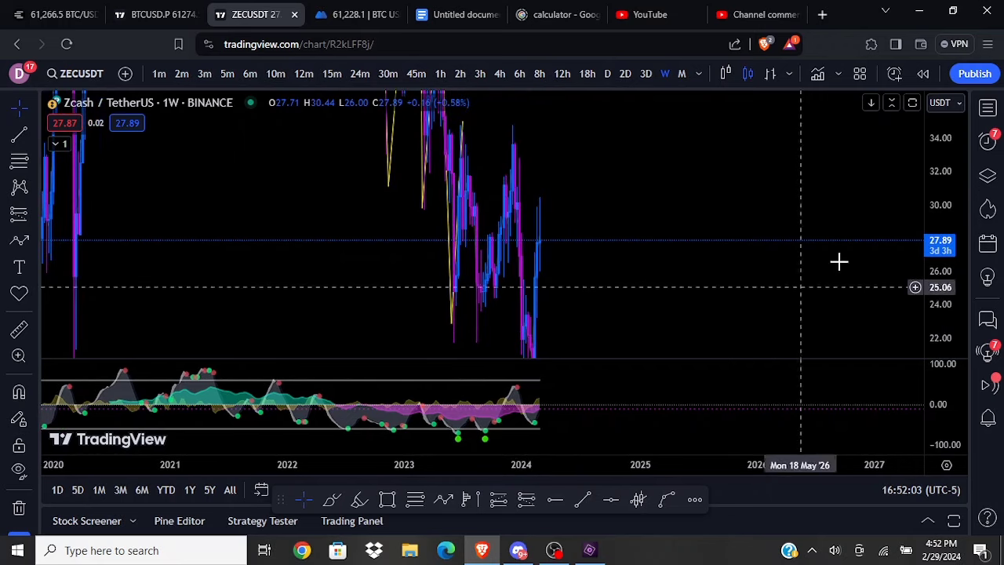
{"action": "left_click_drag", "start_coordinate": [959, 163], "coordinate": [941, 329]}
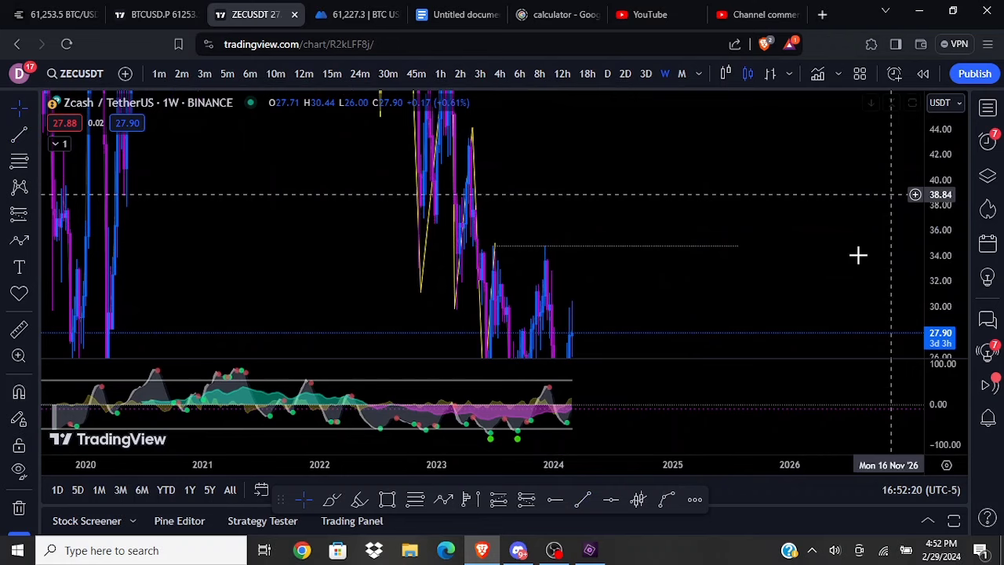
Brush a rising stroke from about 30.7 beside the latest candle through the dotted resistance line to about 39
{"action": "left_click_drag", "start_coordinate": [824, 290], "coordinate": [820, 246]}
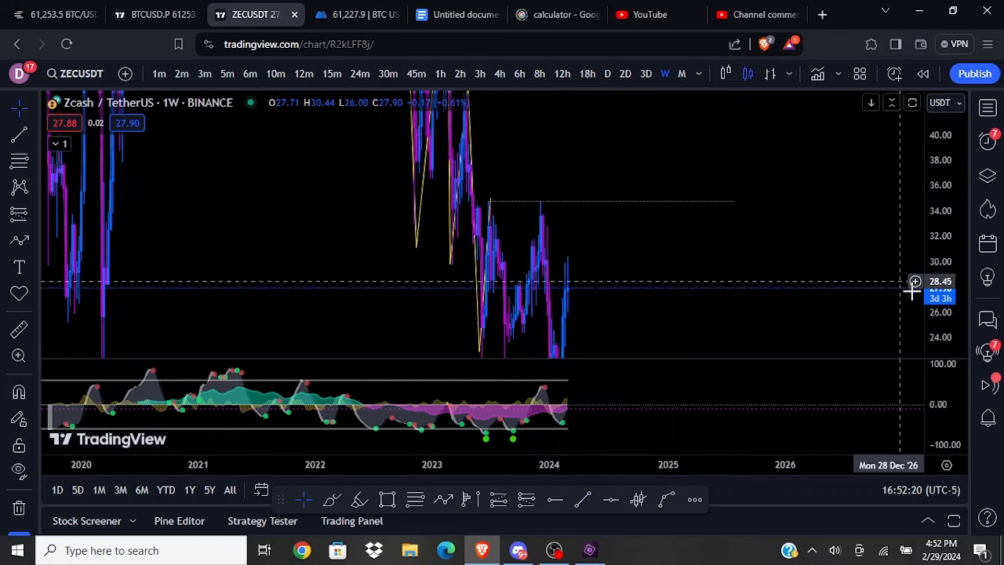
{"action": "left_click_drag", "start_coordinate": [933, 291], "coordinate": [931, 91]}
{"action": "left_click_drag", "start_coordinate": [787, 263], "coordinate": [783, 308]}
{"action": "left_click_drag", "start_coordinate": [938, 288], "coordinate": [943, 362]}
{"action": "left_click_drag", "start_coordinate": [701, 269], "coordinate": [719, 242]}
{"action": "left_click_drag", "start_coordinate": [952, 213], "coordinate": [947, 279]}
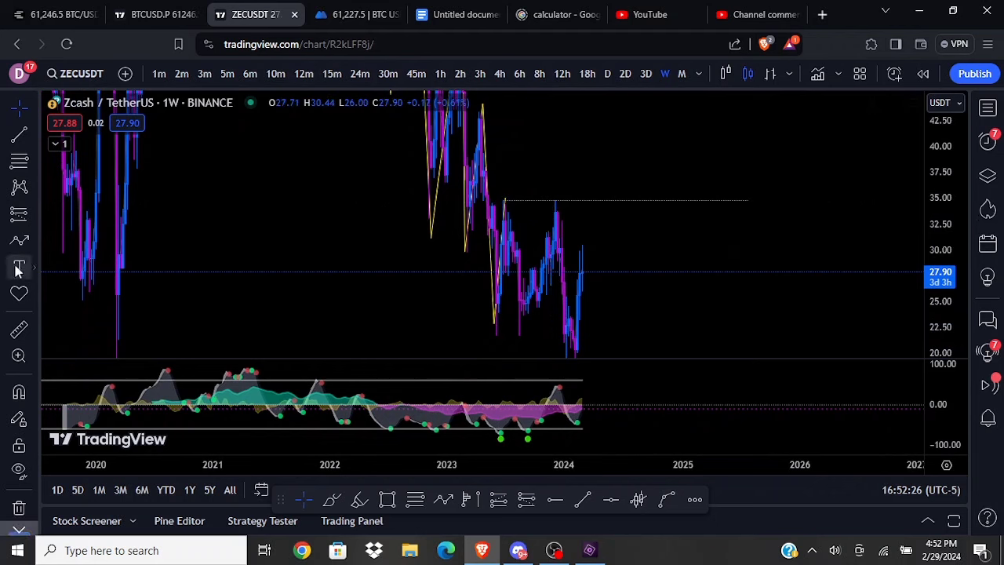
{"action": "left_click", "coordinate": [331, 499]}
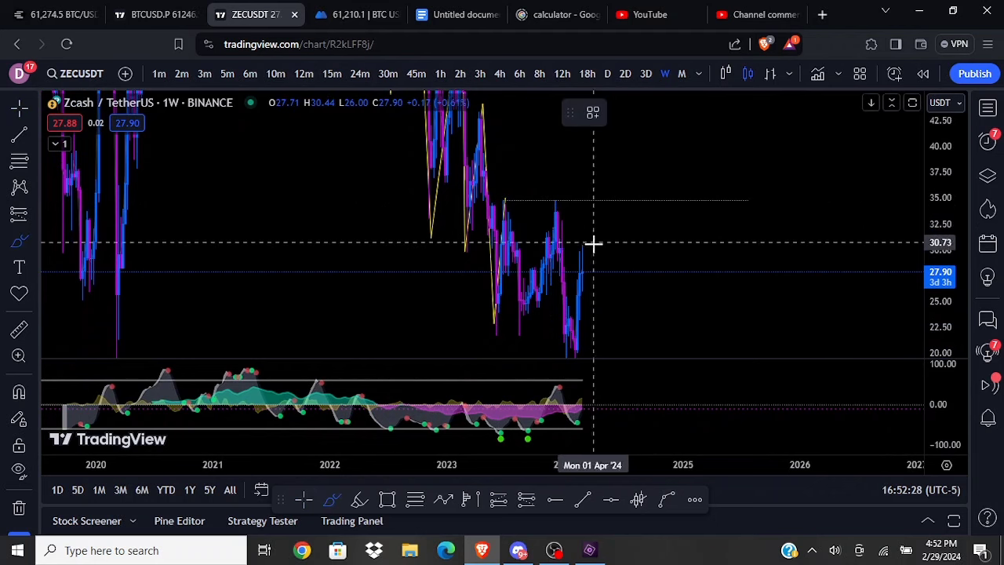
{"action": "left_click_drag", "start_coordinate": [595, 244], "coordinate": [610, 154]}
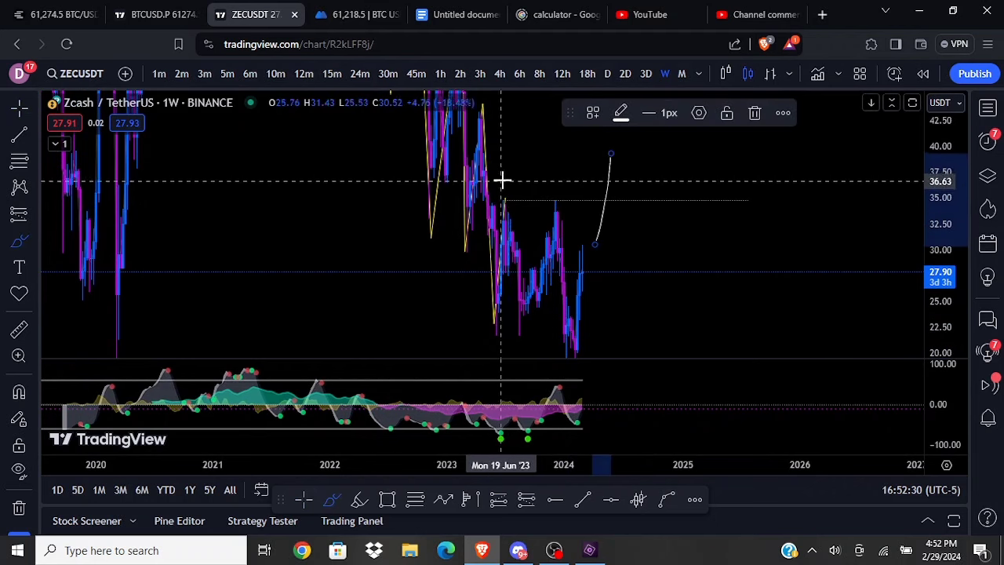
Brush dollar signs above the mid-2023 and December 2023 swing highs at the dotted resistance line and undo them
{"action": "mouse_move", "coordinate": [512, 178]}
{"action": "left_mouse_down"}
{"action": "mouse_move", "coordinate": [488, 180]}
{"action": "mouse_move", "coordinate": [505, 207]}
{"action": "left_mouse_up"}
{"action": "mouse_move", "coordinate": [562, 176]}
{"action": "left_mouse_down"}
{"action": "mouse_move", "coordinate": [538, 181]}
{"action": "mouse_move", "coordinate": [554, 163]}
{"action": "left_mouse_up"}
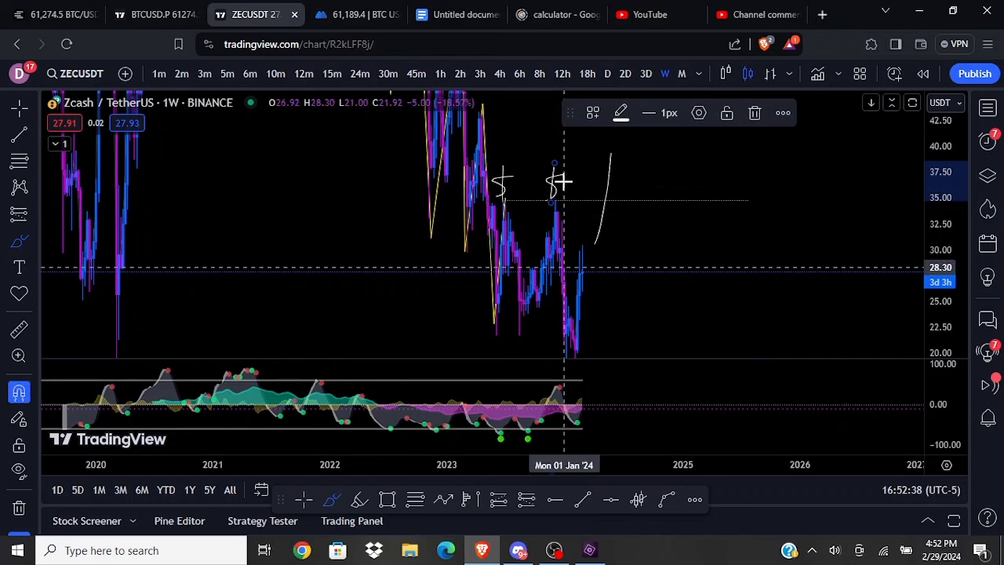
{"action": "key", "text": "ctrl+z"}
{"action": "key", "text": "ctrl+z"}
{"action": "key", "text": "ctrl+z"}
{"action": "key", "text": "ctrl+z"}
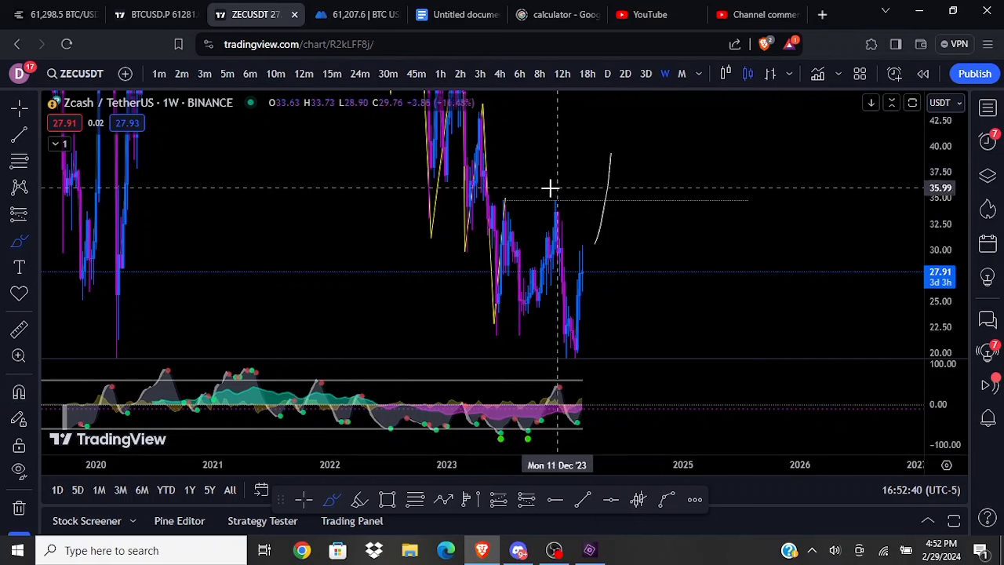
Replace the rising stroke beside the latest candle with a brushed arch from about 31 up to about 42 and back down
{"action": "key", "text": "Escape"}
{"action": "left_click", "coordinate": [603, 217]}
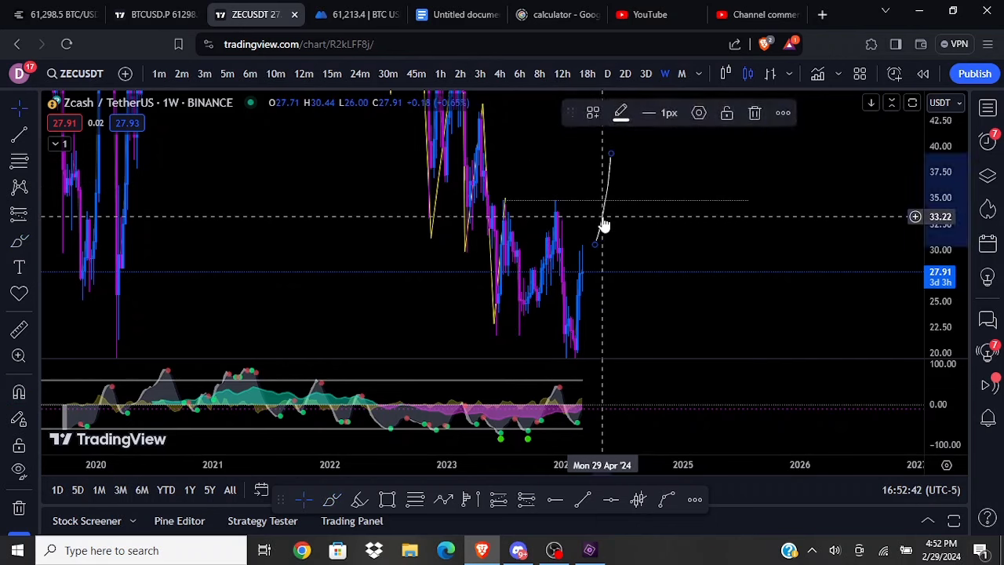
{"action": "key", "text": "Delete"}
{"action": "left_click_drag", "start_coordinate": [938, 175], "coordinate": [934, 287]}
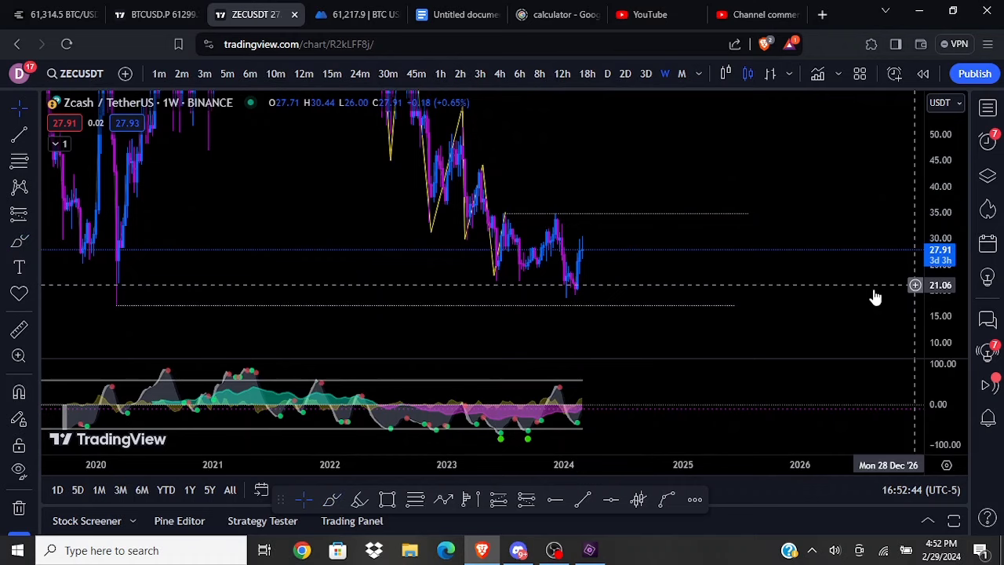
{"action": "left_click", "coordinate": [19, 241]}
{"action": "left_click_drag", "start_coordinate": [590, 233], "coordinate": [591, 179]}
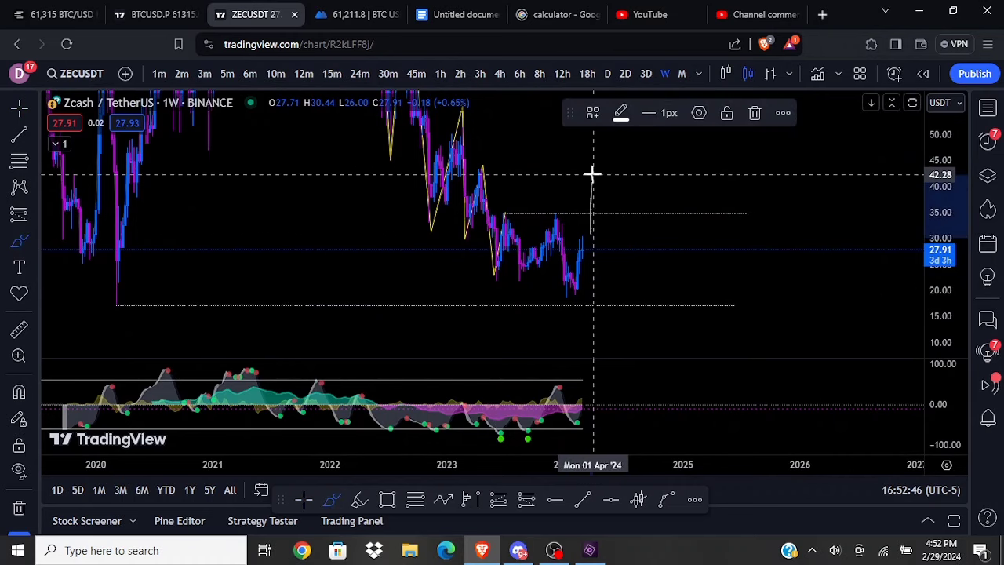
{"action": "left_click_drag", "start_coordinate": [608, 233], "coordinate": [607, 232]}
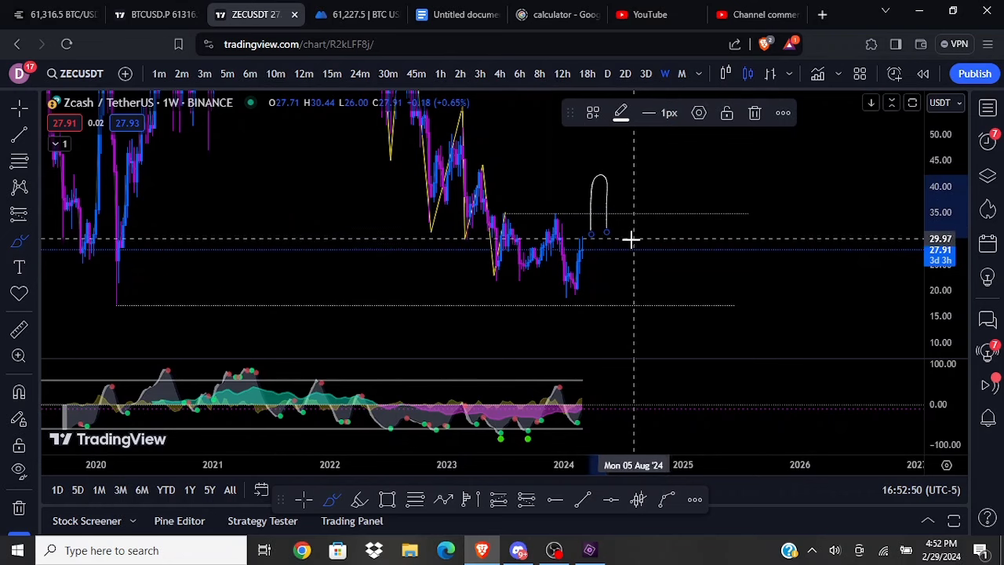
Delete the yellow zigzag path running through the descending swing highs and lows
{"action": "left_click", "coordinate": [486, 191]}
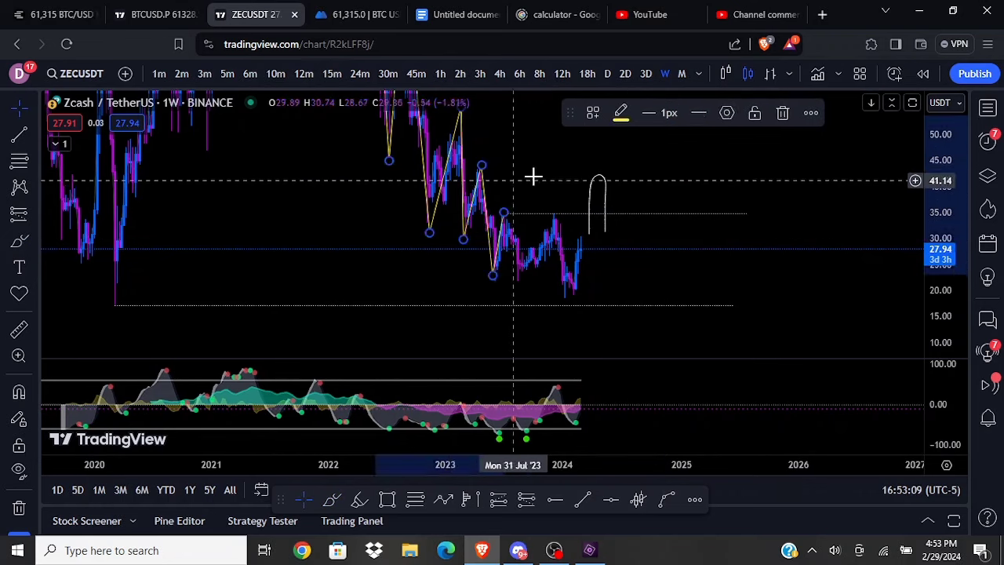
{"action": "key", "text": "Delete"}
{"action": "left_click_drag", "start_coordinate": [538, 185], "coordinate": [539, 190]}
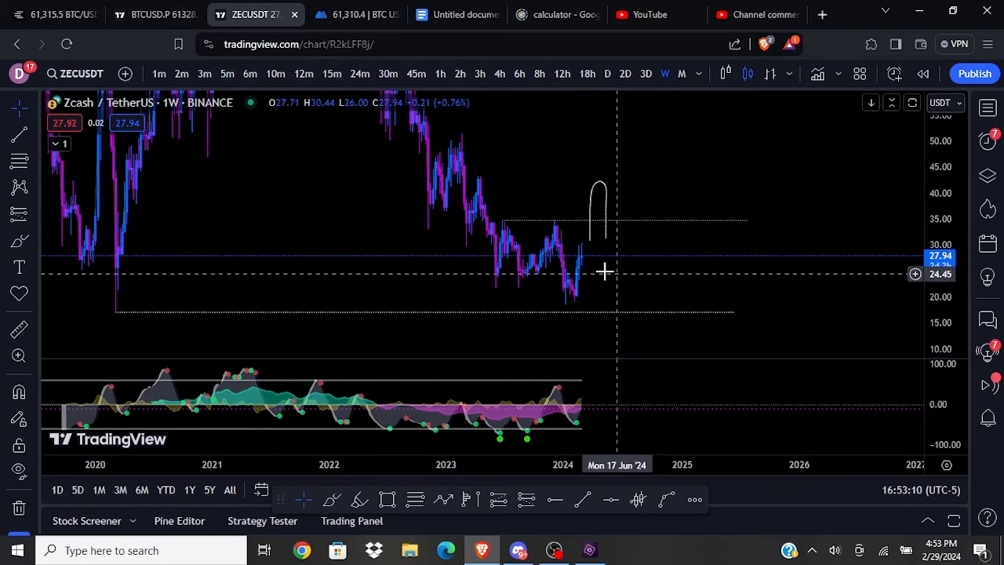
{"action": "left_click_drag", "start_coordinate": [634, 266], "coordinate": [660, 266]}
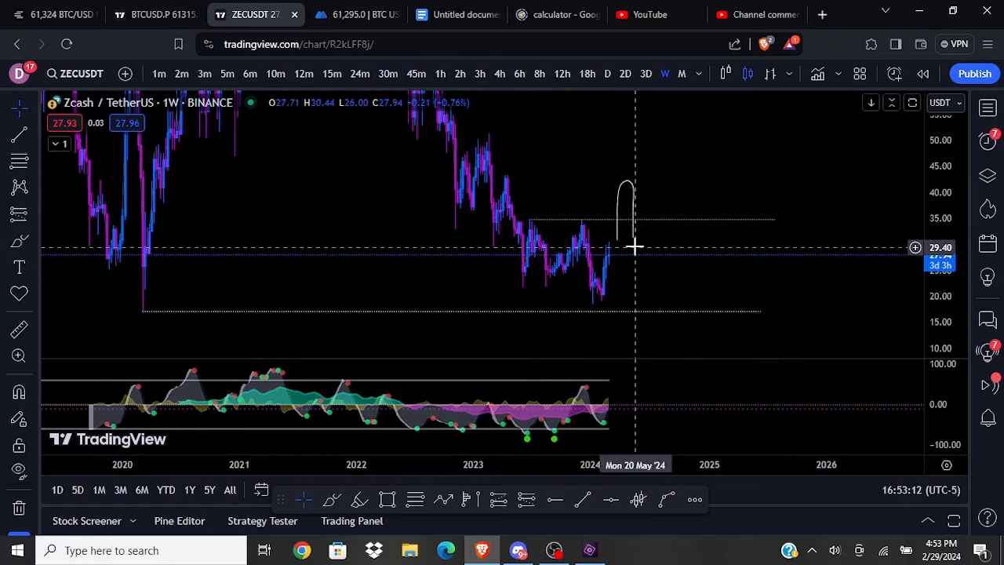
Brush a path from the latest candle that dips below the dotted support to about 15 and turns up, and delete it
{"action": "left_click", "coordinate": [19, 240]}
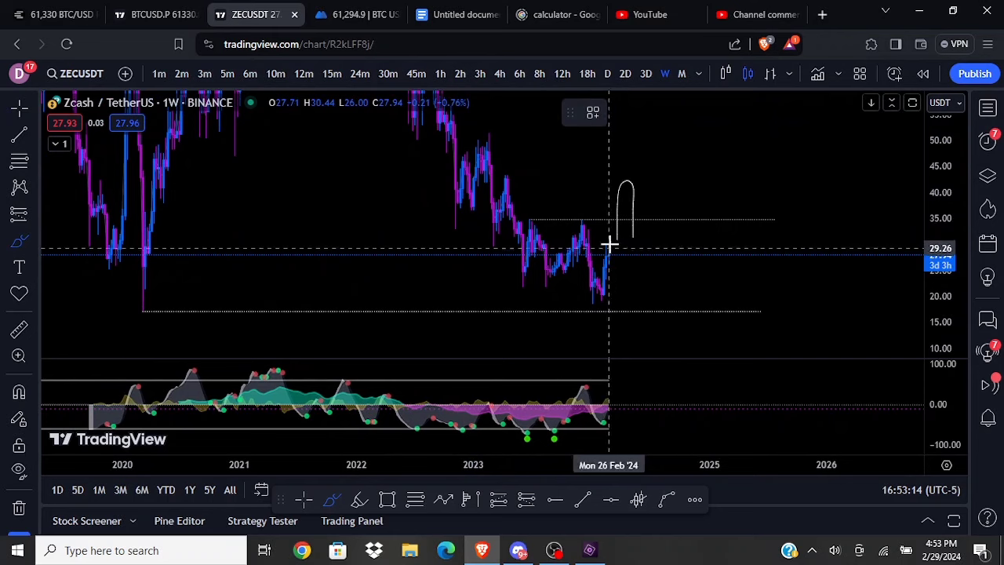
{"action": "left_click_drag", "start_coordinate": [945, 174], "coordinate": [941, 272]}
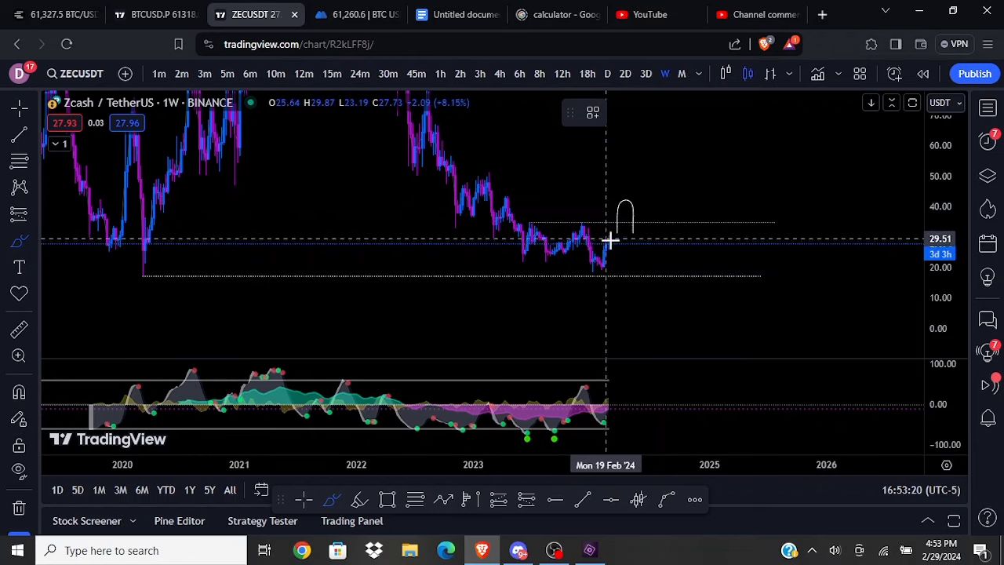
{"action": "left_click_drag", "start_coordinate": [948, 263], "coordinate": [946, 187]}
{"action": "left_click_drag", "start_coordinate": [609, 251], "coordinate": [609, 247]}
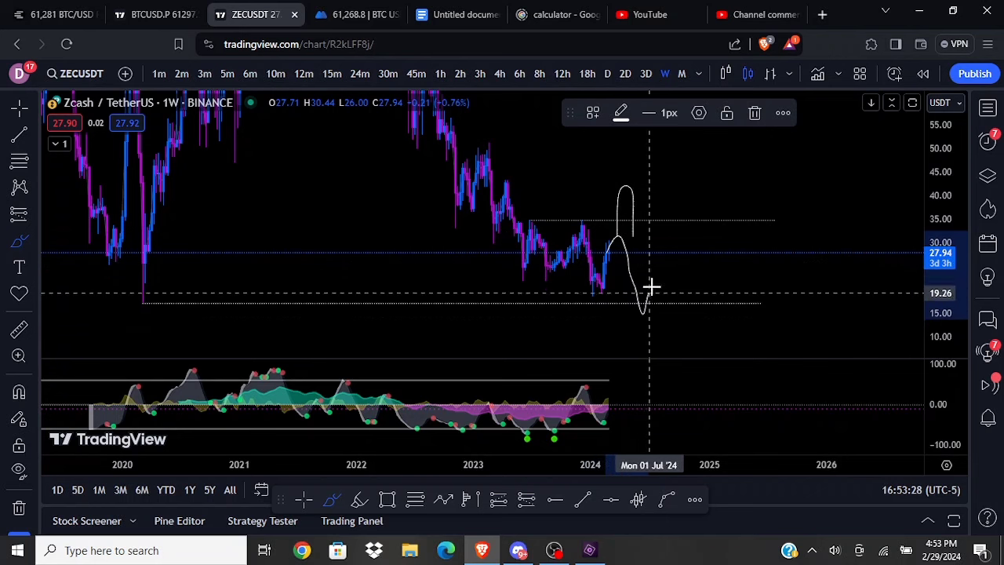
{"action": "left_click_drag", "start_coordinate": [651, 287], "coordinate": [652, 283]}
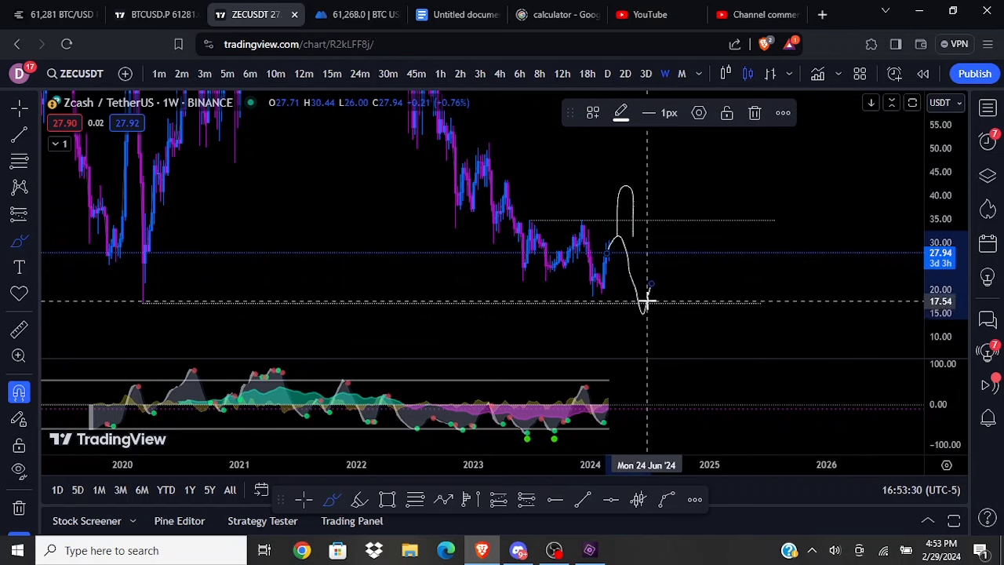
{"action": "key", "text": "Delete"}
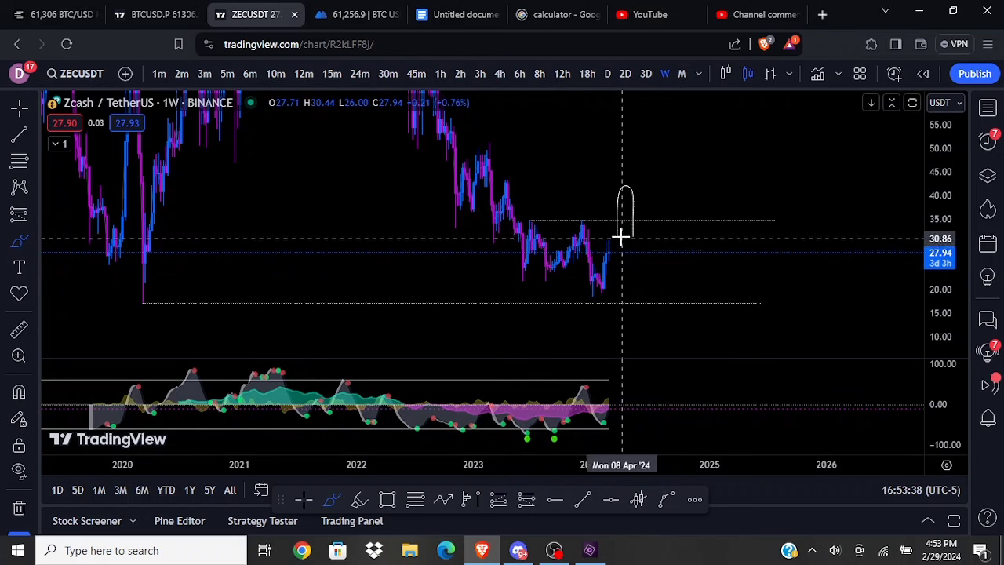
Maximize the oscillator pane to fill the chart area
{"action": "key", "text": "Escape"}
{"action": "scroll", "coordinate": [866, 202], "scroll_direction": "down", "scroll_amount": 3}
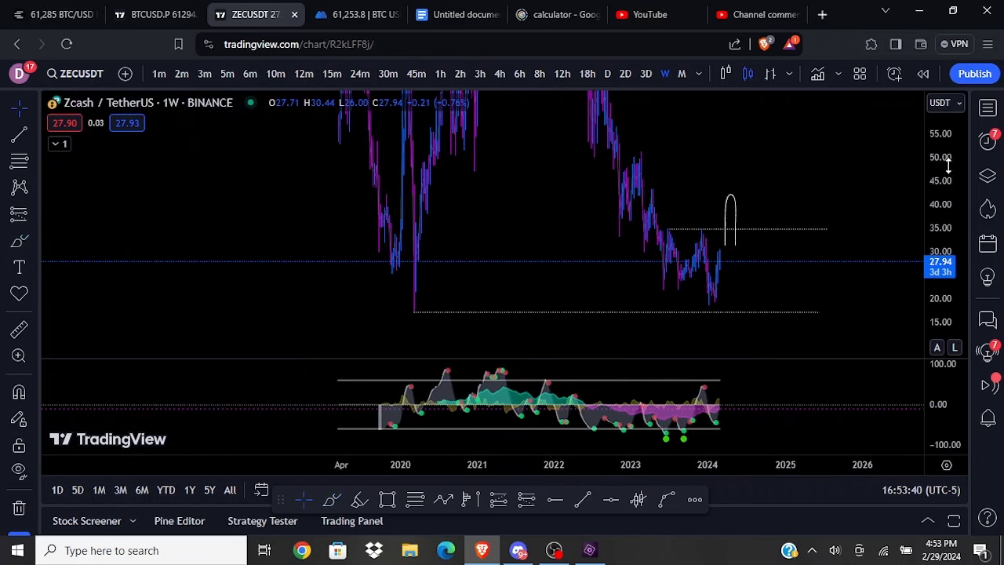
{"action": "left_click_drag", "start_coordinate": [737, 182], "coordinate": [726, 184]}
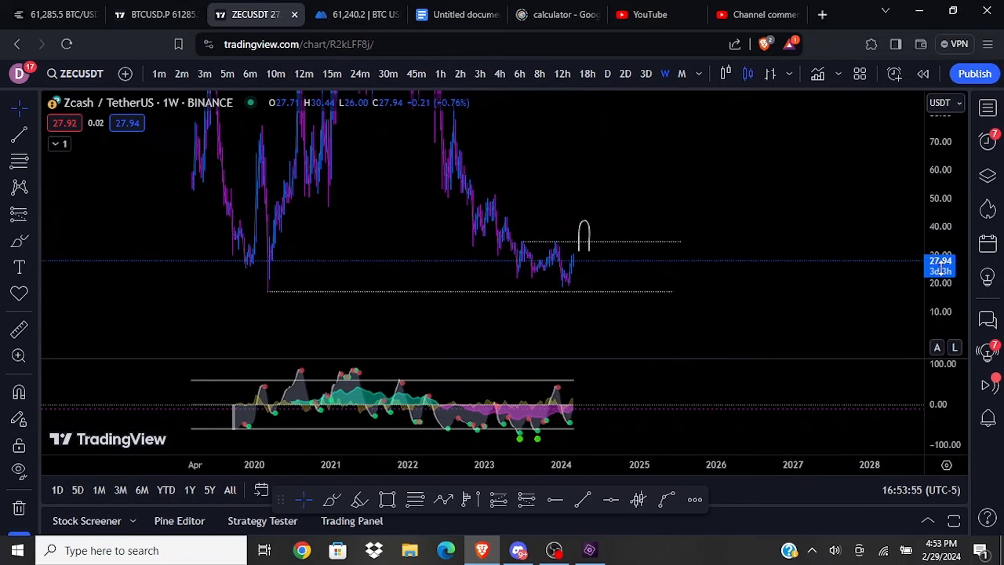
{"action": "left_click_drag", "start_coordinate": [945, 271], "coordinate": [945, 216]}
{"action": "scroll", "coordinate": [690, 209], "scroll_direction": "up", "scroll_amount": 3}
{"action": "scroll", "coordinate": [676, 208], "scroll_direction": "left", "scroll_amount": 2}
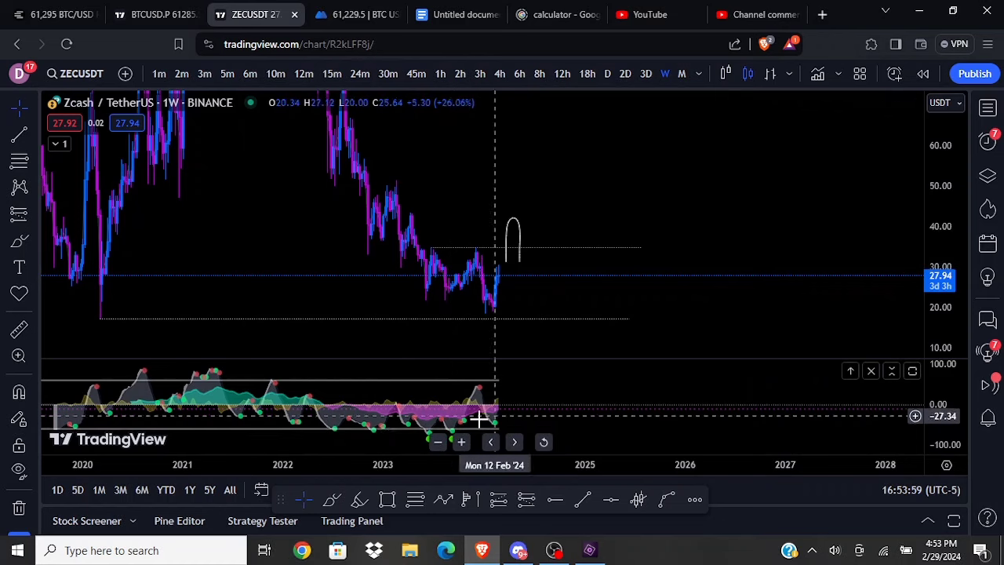
{"action": "double_click", "coordinate": [570, 383]}
{"action": "scroll", "coordinate": [549, 345], "scroll_direction": "left", "scroll_amount": 3}
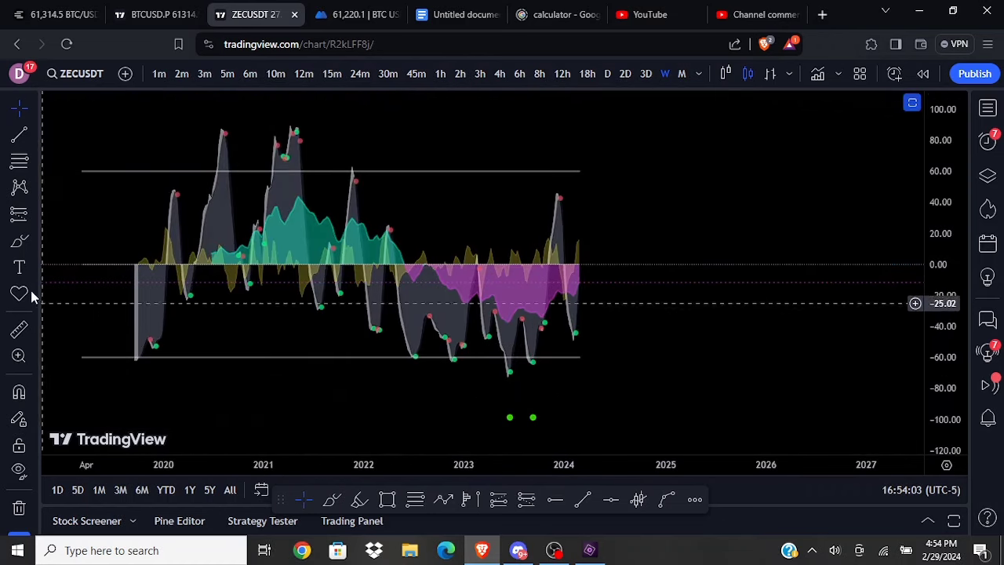
Brush a rounded curve under the purple wave and a wavy path rising to about 28 in 2025, and delete both strokes
{"action": "left_click", "coordinate": [19, 242]}
{"action": "mouse_move", "coordinate": [396, 258]}
{"action": "left_mouse_down"}
{"action": "mouse_move", "coordinate": [460, 298]}
{"action": "mouse_move", "coordinate": [538, 323]}
{"action": "mouse_move", "coordinate": [598, 262]}
{"action": "left_mouse_up"}
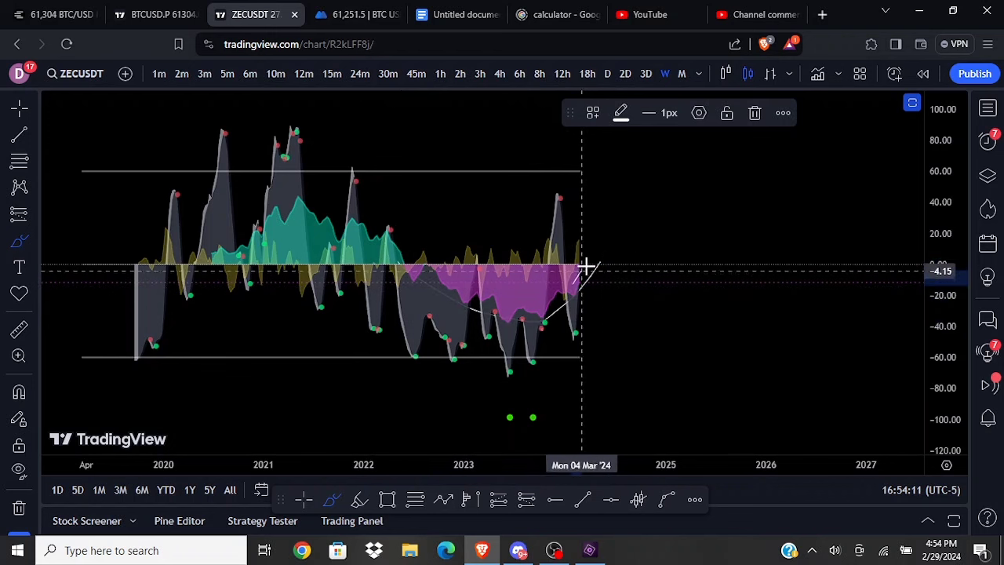
{"action": "key", "text": "ctrl+z"}
{"action": "mouse_move", "coordinate": [573, 282]}
{"action": "left_mouse_down"}
{"action": "mouse_move", "coordinate": [673, 274]}
{"action": "mouse_move", "coordinate": [692, 220]}
{"action": "left_mouse_up"}
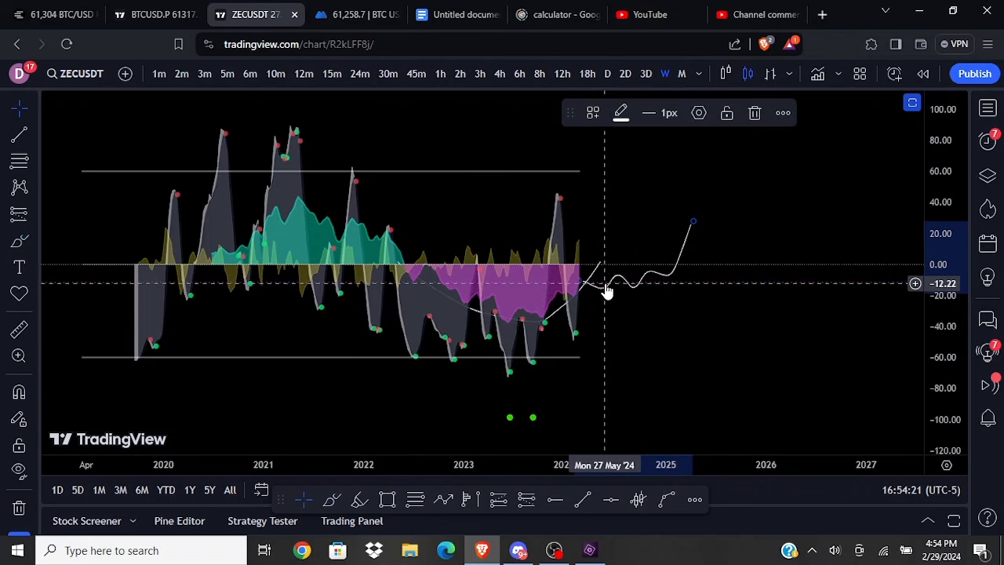
{"action": "key", "text": "Delete"}
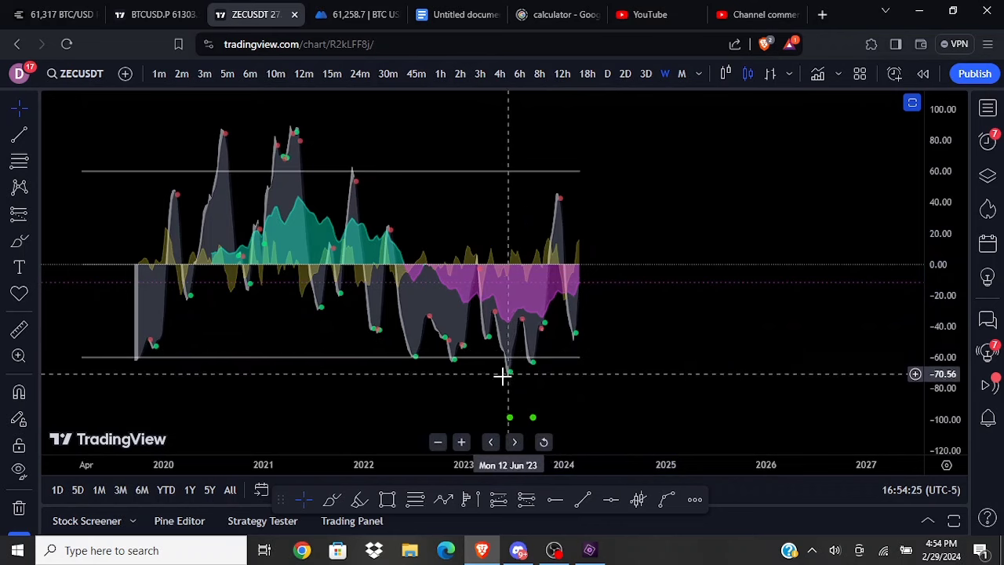
Draw a rising trend line under the oscillator lows from 12 Jun '23 at -73.40 to 24 Jun '24 at -34.03
{"action": "left_click", "coordinate": [582, 499]}
{"action": "left_click", "coordinate": [509, 377]}
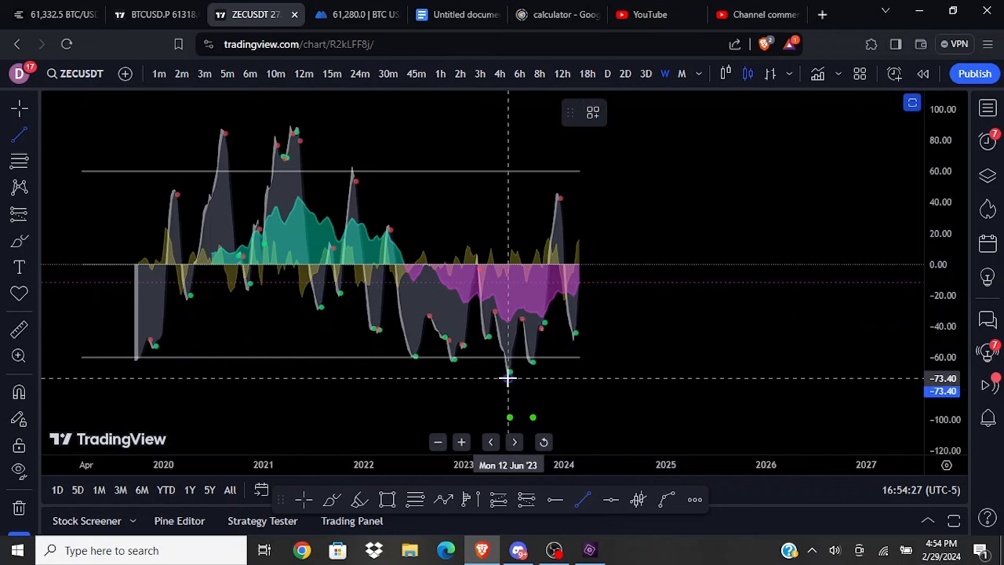
{"action": "left_click", "coordinate": [612, 317]}
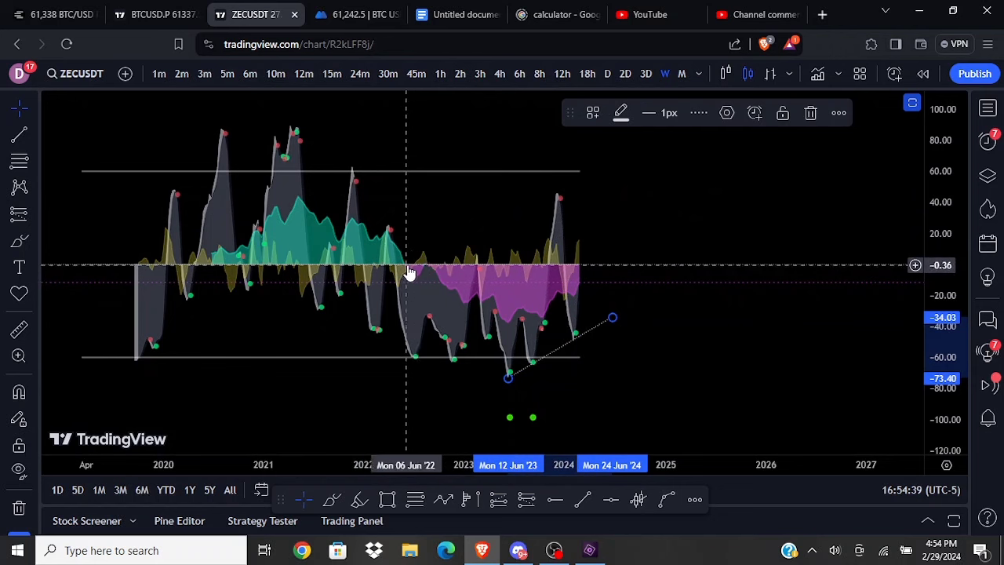
Brush over the oscillator swings from the mid-2023 low up to about 70 in 2024, and add a second rising stroke across the purple wave
{"action": "left_click", "coordinate": [20, 242]}
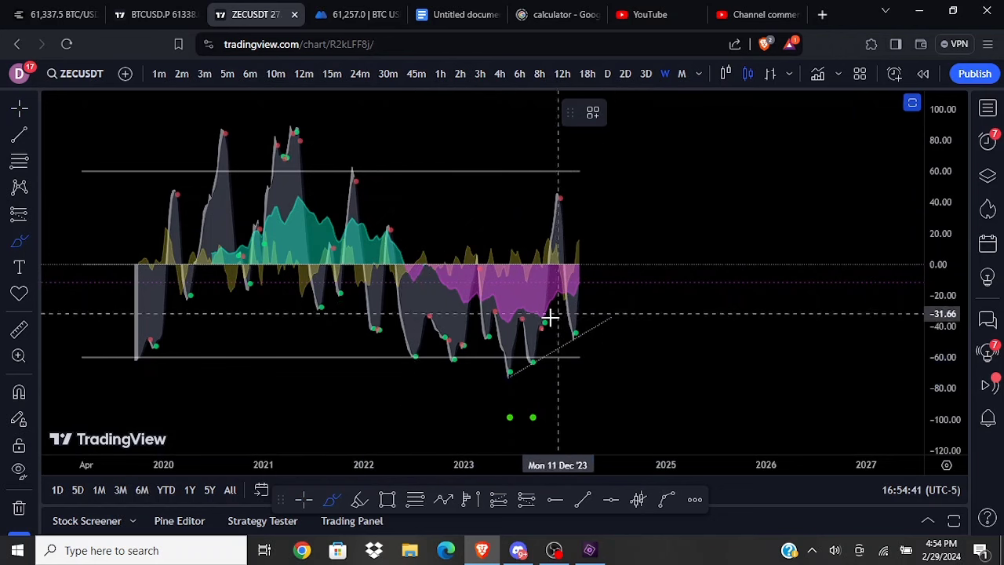
{"action": "left_click", "coordinate": [503, 375]}
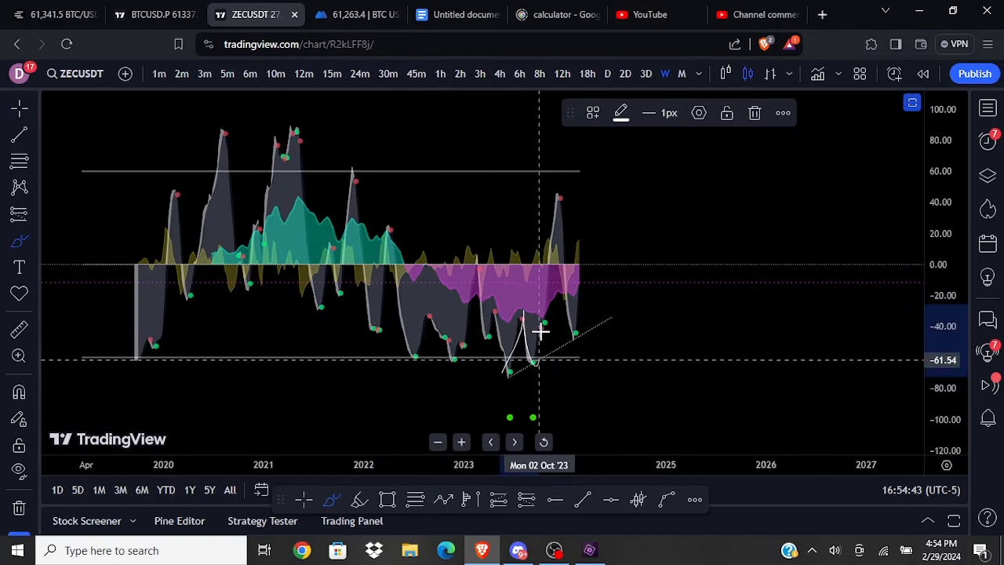
{"action": "mouse_move", "coordinate": [541, 331]}
{"action": "left_mouse_down"}
{"action": "mouse_move", "coordinate": [556, 198]}
{"action": "mouse_move", "coordinate": [598, 154]}
{"action": "left_mouse_up"}
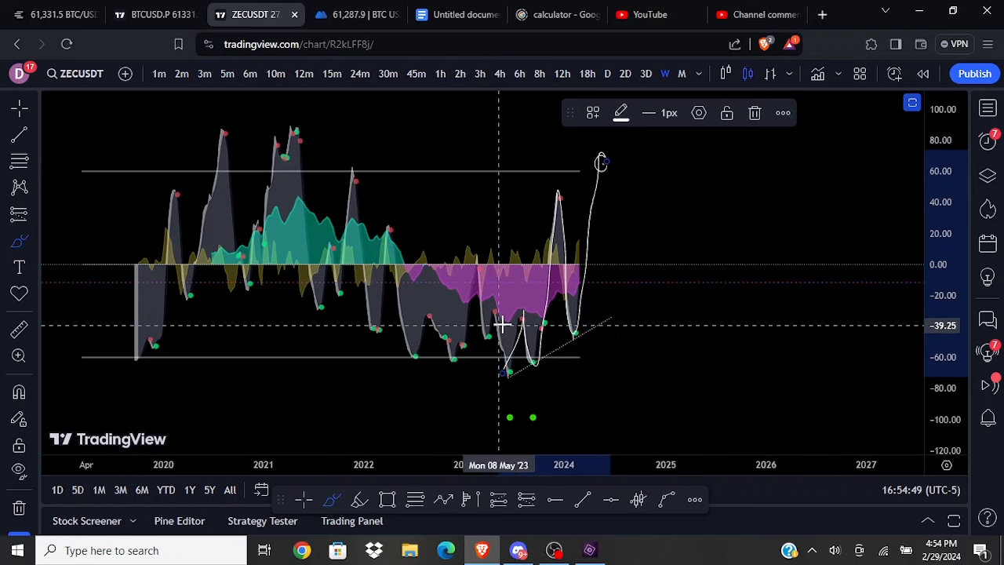
{"action": "mouse_move", "coordinate": [502, 323]}
{"action": "left_mouse_down"}
{"action": "mouse_move", "coordinate": [585, 287]}
{"action": "mouse_move", "coordinate": [616, 243]}
{"action": "left_mouse_up"}
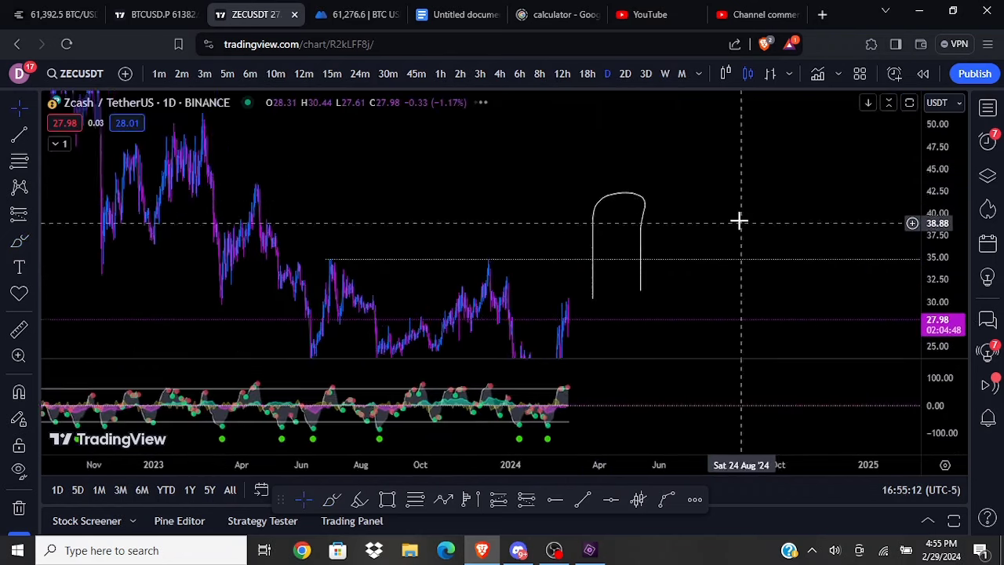
On the daily chart, brush the swing from the June 2023 low to about 35 and down to the January 2024 low, and undo the strokes
{"action": "left_click_drag", "start_coordinate": [755, 282], "coordinate": [794, 218]}
{"action": "scroll", "coordinate": [738, 247], "scroll_direction": "up", "scroll_amount": 6}
{"action": "left_click_drag", "start_coordinate": [594, 308], "coordinate": [718, 279]}
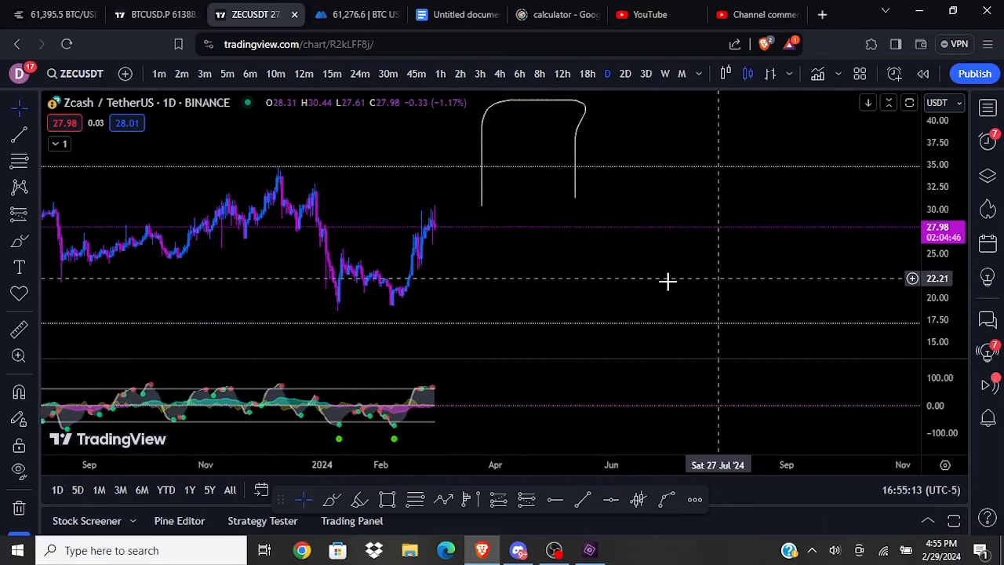
{"action": "left_click_drag", "start_coordinate": [607, 272], "coordinate": [664, 272]}
{"action": "scroll", "coordinate": [619, 262], "scroll_direction": "down", "scroll_amount": 3}
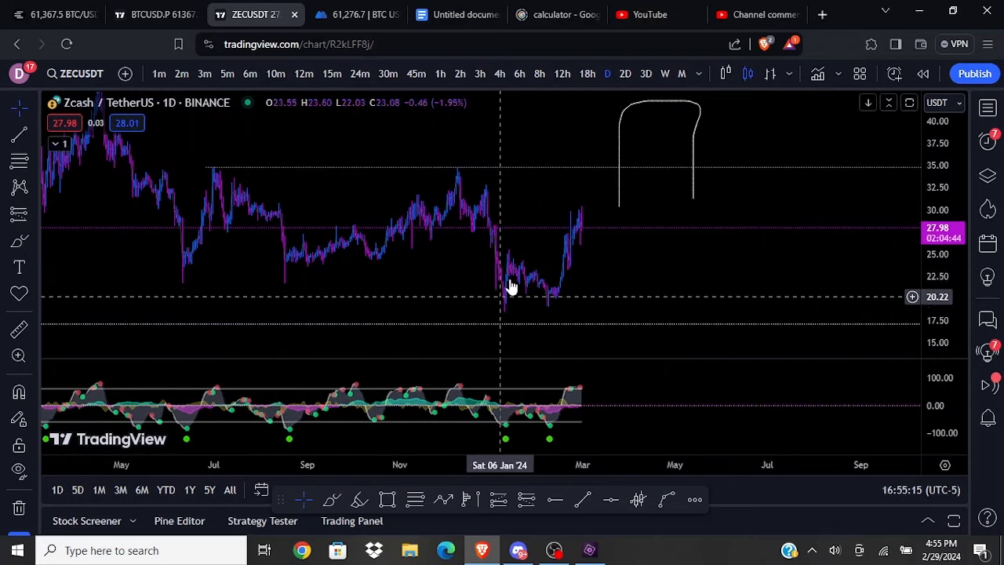
{"action": "left_click", "coordinate": [20, 241]}
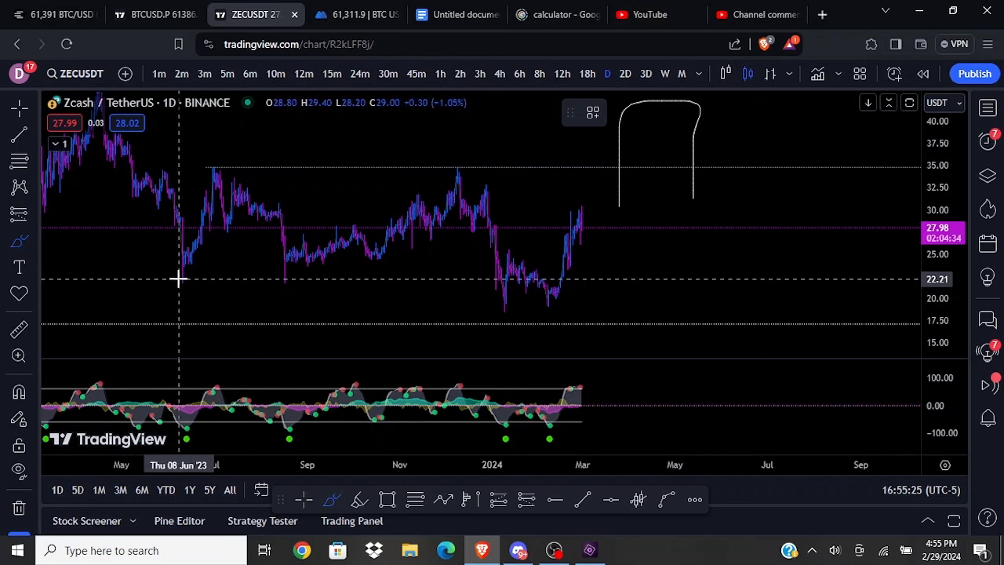
{"action": "mouse_move", "coordinate": [184, 275]}
{"action": "left_mouse_down"}
{"action": "mouse_move", "coordinate": [212, 157]}
{"action": "mouse_move", "coordinate": [307, 225]}
{"action": "mouse_move", "coordinate": [513, 305]}
{"action": "left_mouse_up"}
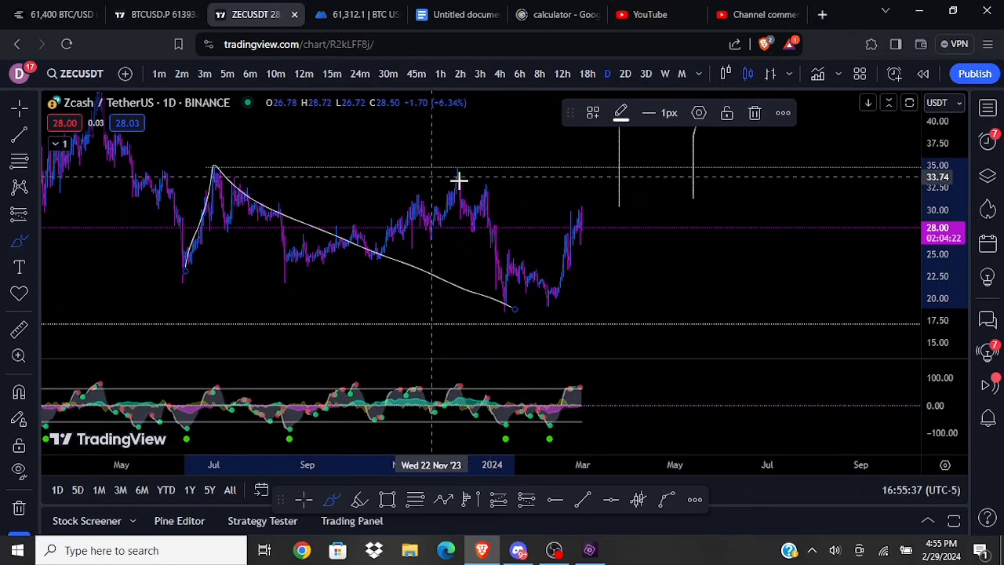
{"action": "left_click_drag", "start_coordinate": [475, 212], "coordinate": [510, 314]}
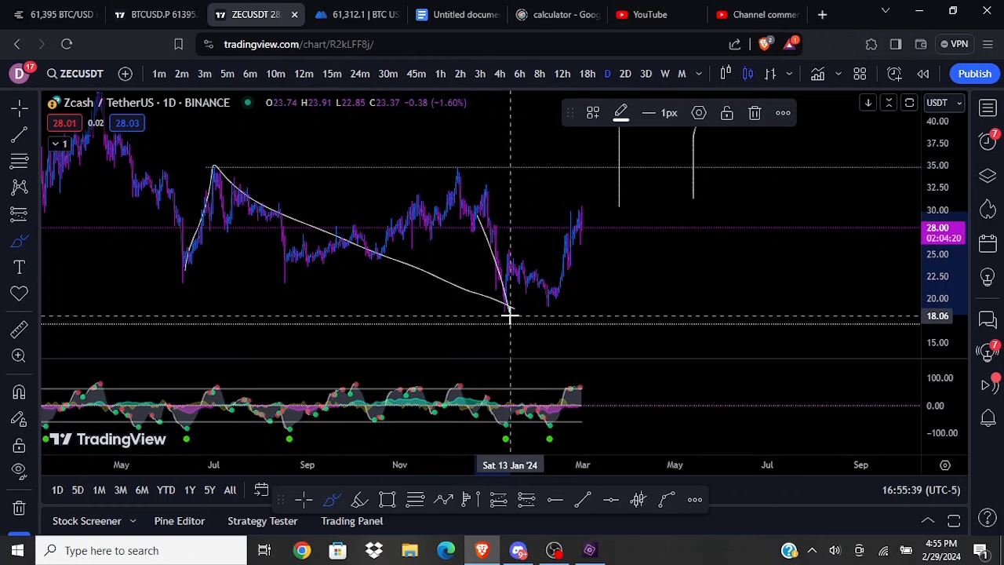
{"action": "key", "text": "ctrl+z"}
{"action": "key", "text": "ctrl+z"}
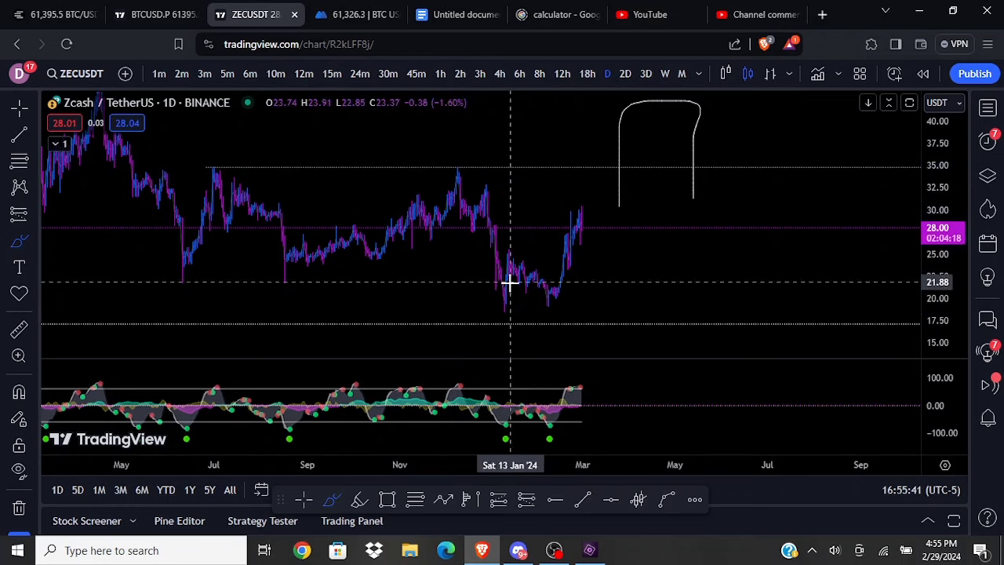
Circle the December high, the January low and the latest high, and brush an arch from the January low over about 25 to the February low
{"action": "scroll", "coordinate": [515, 283], "scroll_direction": "up", "scroll_amount": 4}
{"action": "left_click_drag", "start_coordinate": [292, 220], "coordinate": [324, 310]}
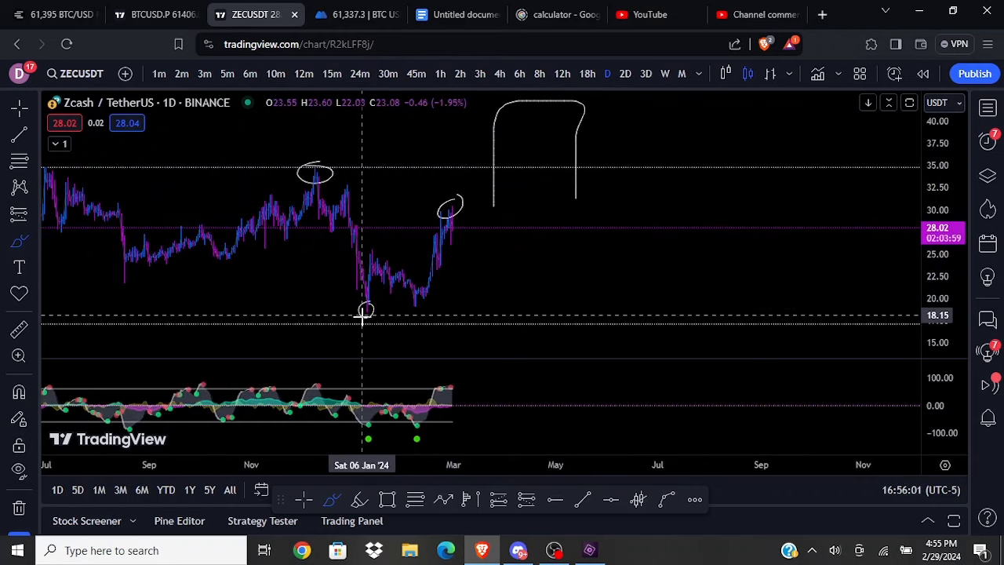
{"action": "mouse_move", "coordinate": [364, 309]}
{"action": "left_mouse_down"}
{"action": "mouse_move", "coordinate": [378, 251]}
{"action": "mouse_move", "coordinate": [417, 318]}
{"action": "left_mouse_up"}
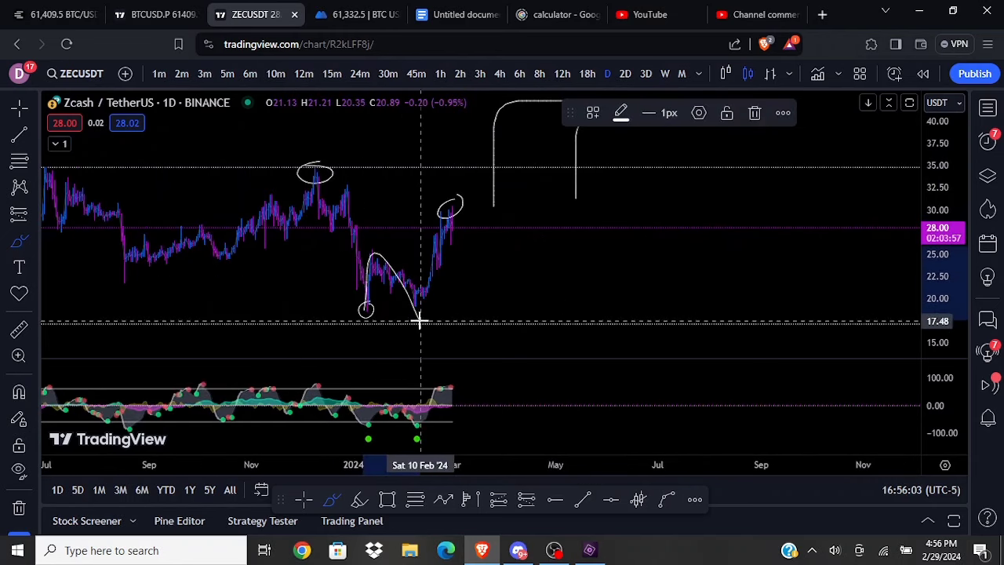
Brush the February rise to about 30, a horizontal level near 25.5 from the January peak, and a projected zigzag path up to about 40
{"action": "left_click_drag", "start_coordinate": [430, 256], "coordinate": [445, 212]}
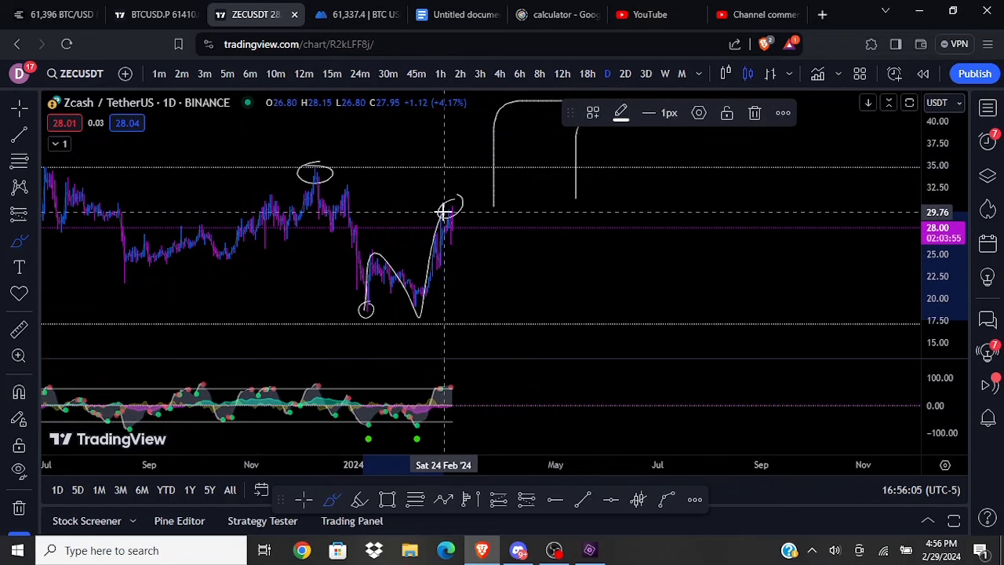
{"action": "left_click_drag", "start_coordinate": [366, 249], "coordinate": [436, 249]}
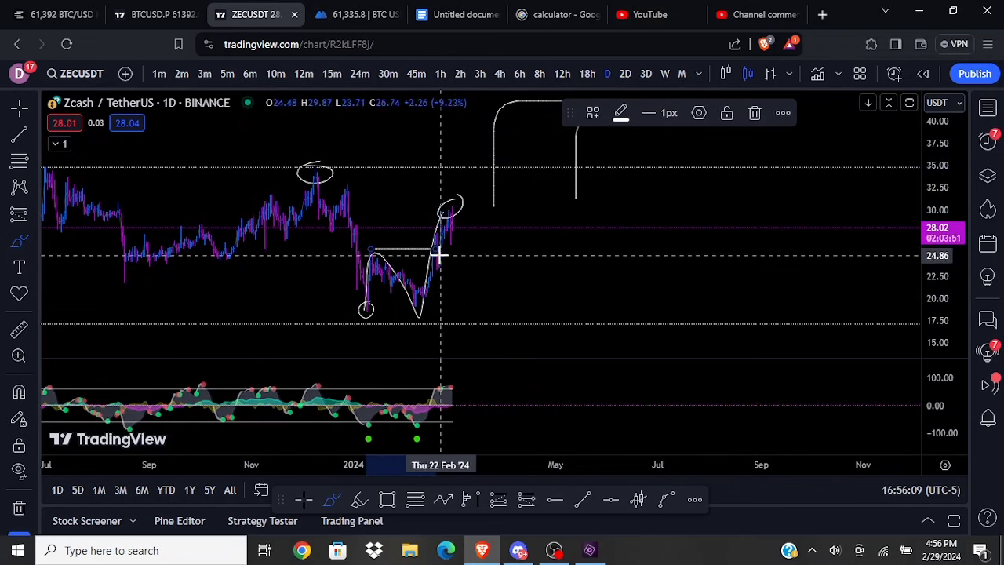
{"action": "scroll", "coordinate": [480, 248], "scroll_direction": "down", "scroll_amount": 3}
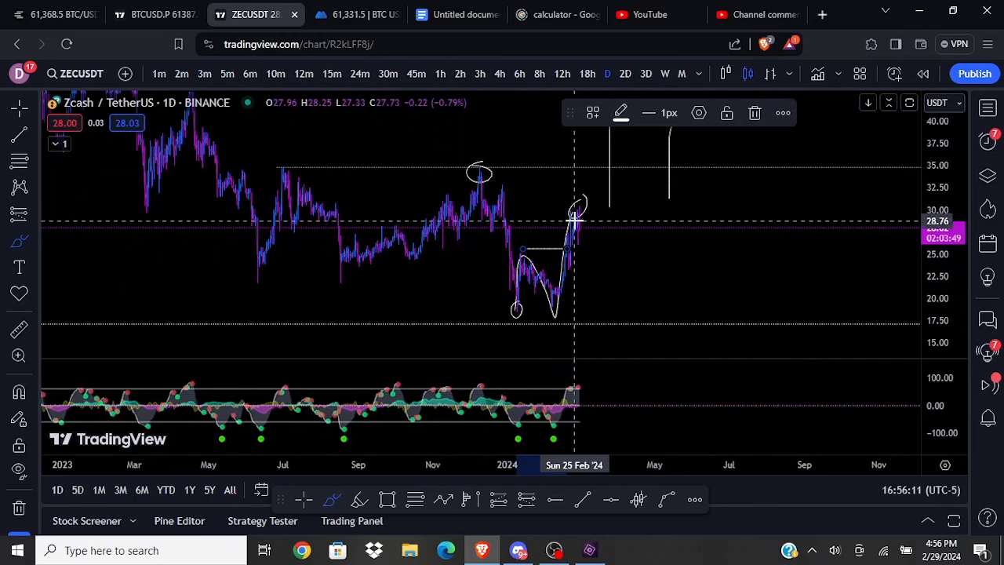
{"action": "mouse_move", "coordinate": [575, 222]}
{"action": "left_mouse_down"}
{"action": "mouse_move", "coordinate": [597, 266]}
{"action": "mouse_move", "coordinate": [630, 189]}
{"action": "mouse_move", "coordinate": [661, 227]}
{"action": "mouse_move", "coordinate": [683, 124]}
{"action": "left_mouse_up"}
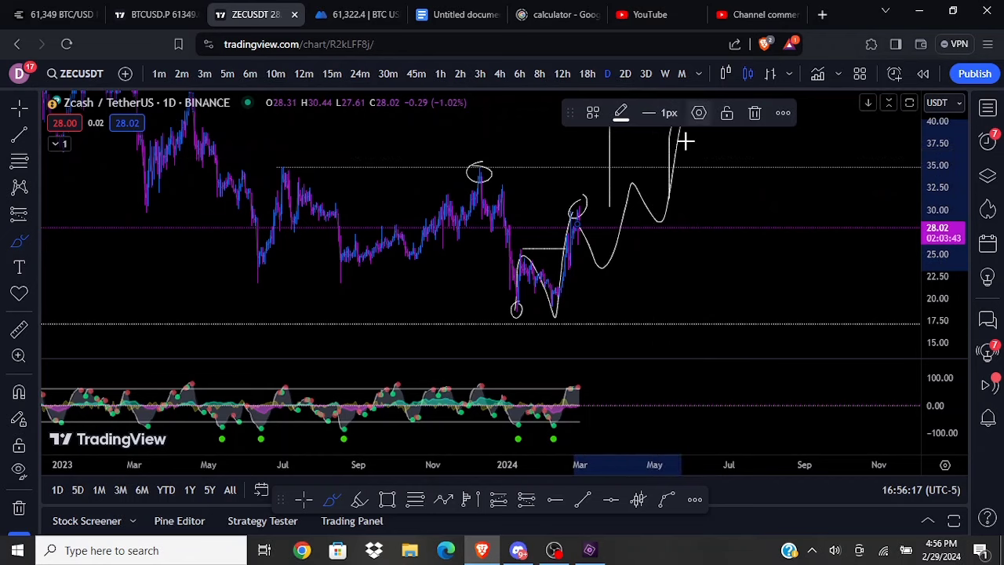
Remove the brushed swings, zigzag path, horizontal level and circles from the daily price chart, keeping the box-shaped outline
{"action": "scroll", "coordinate": [656, 238], "scroll_direction": "up", "scroll_amount": 1}
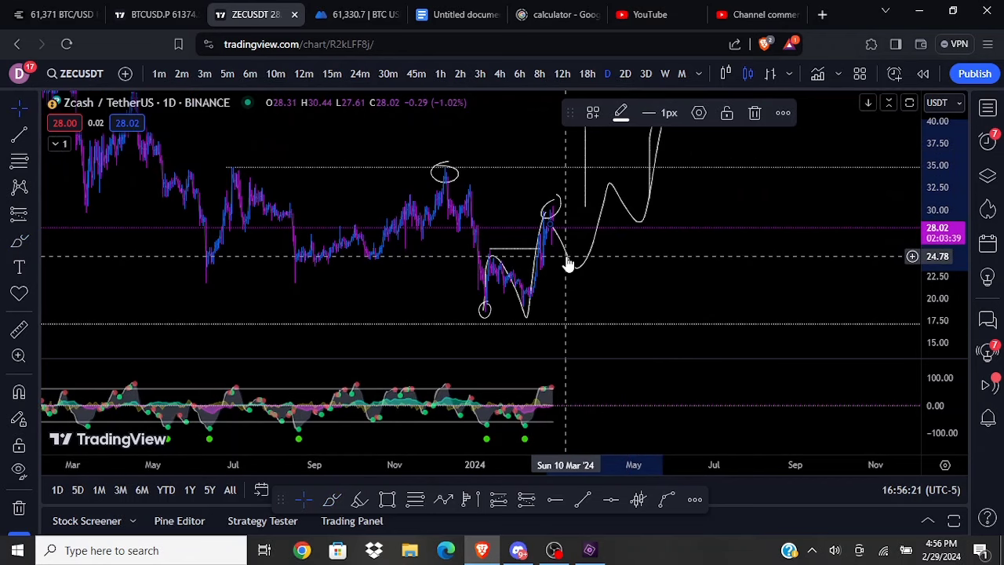
{"action": "key", "text": "ctrl+z"}
{"action": "key", "text": "ctrl+z"}
{"action": "key", "text": "ctrl+z"}
{"action": "key", "text": "ctrl+z"}
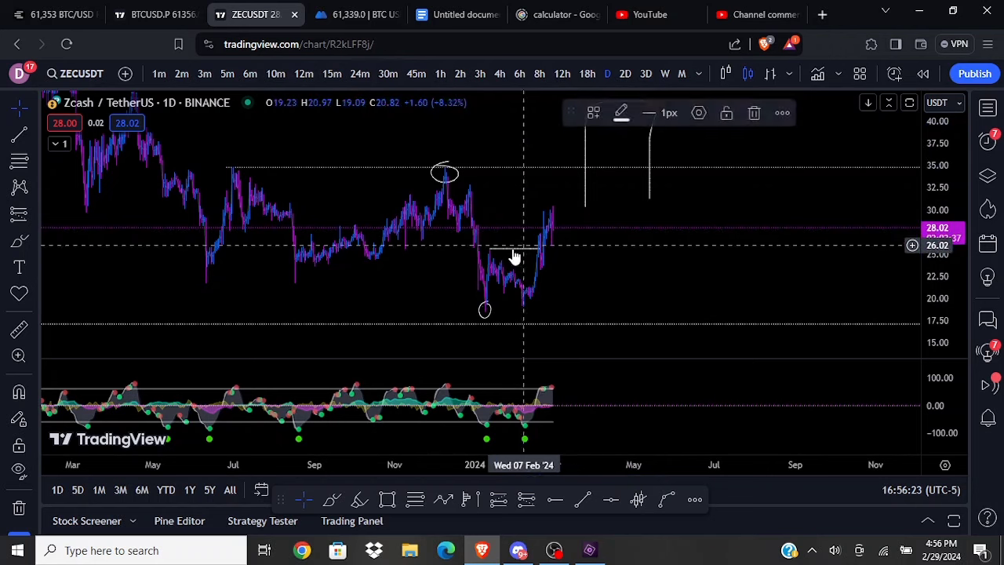
{"action": "left_click", "coordinate": [513, 250]}
{"action": "key", "text": "Delete"}
{"action": "left_click", "coordinate": [485, 316]}
{"action": "key", "text": "Delete"}
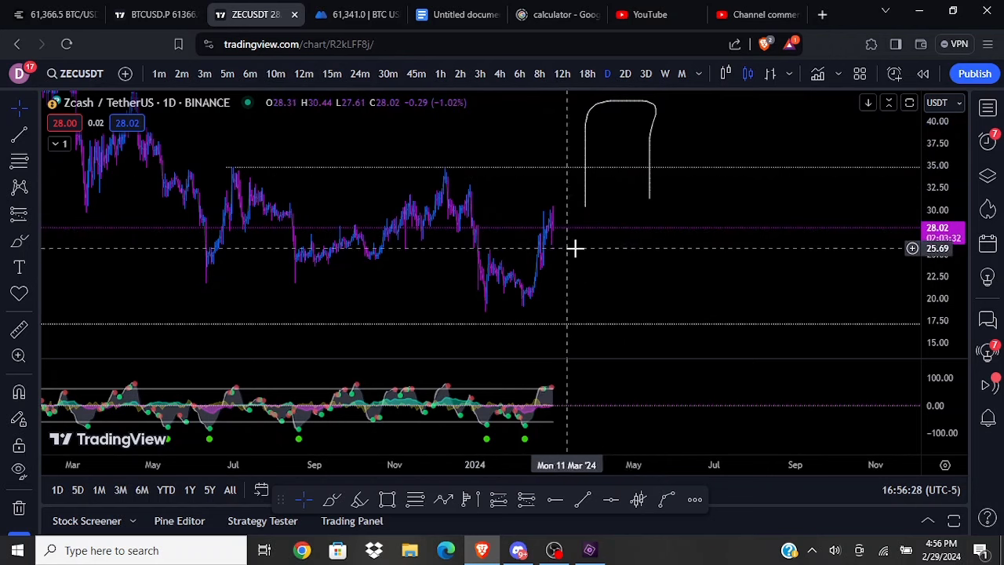
Brush an arrow at about 39 above the latest price, pointing toward the box-shaped outline
{"action": "scroll", "coordinate": [666, 266], "scroll_direction": "down", "scroll_amount": 2}
{"action": "left_click_drag", "start_coordinate": [638, 267], "coordinate": [605, 272]}
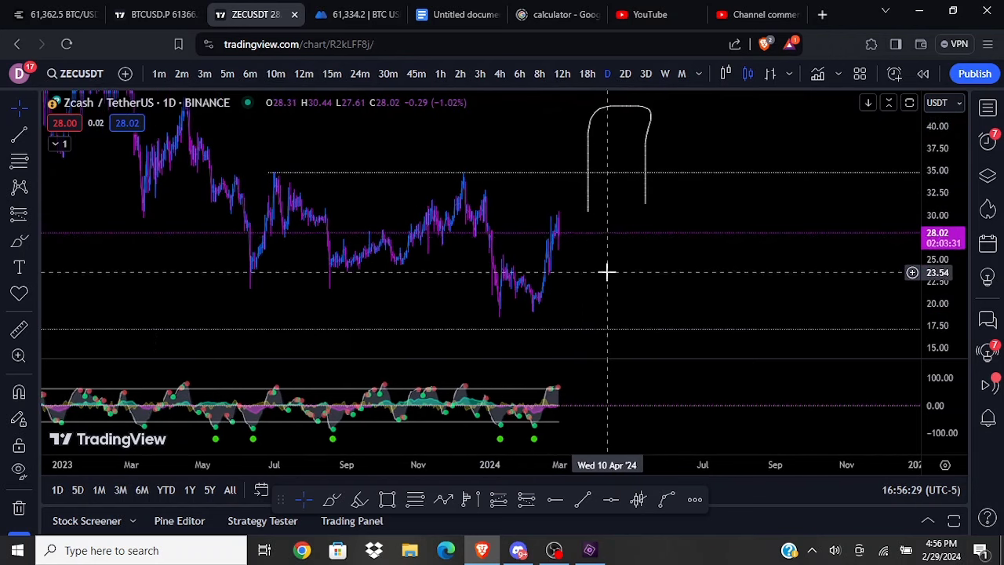
{"action": "left_click", "coordinate": [19, 240]}
{"action": "mouse_move", "coordinate": [511, 138]}
{"action": "left_mouse_down"}
{"action": "mouse_move", "coordinate": [556, 123]}
{"action": "mouse_move", "coordinate": [558, 135]}
{"action": "left_mouse_up"}
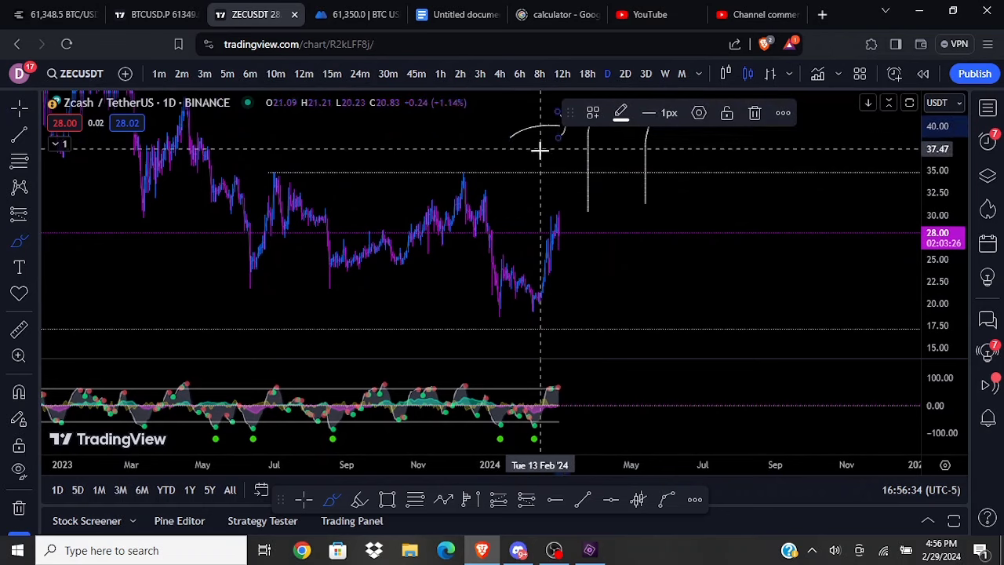
Maximize the oscillator pane and enlarge the waves from September to March
{"action": "scroll", "coordinate": [639, 389], "scroll_direction": "up", "scroll_amount": 2}
{"action": "double_click", "coordinate": [632, 385]}
{"action": "scroll", "coordinate": [652, 375], "scroll_direction": "up", "scroll_amount": 2}
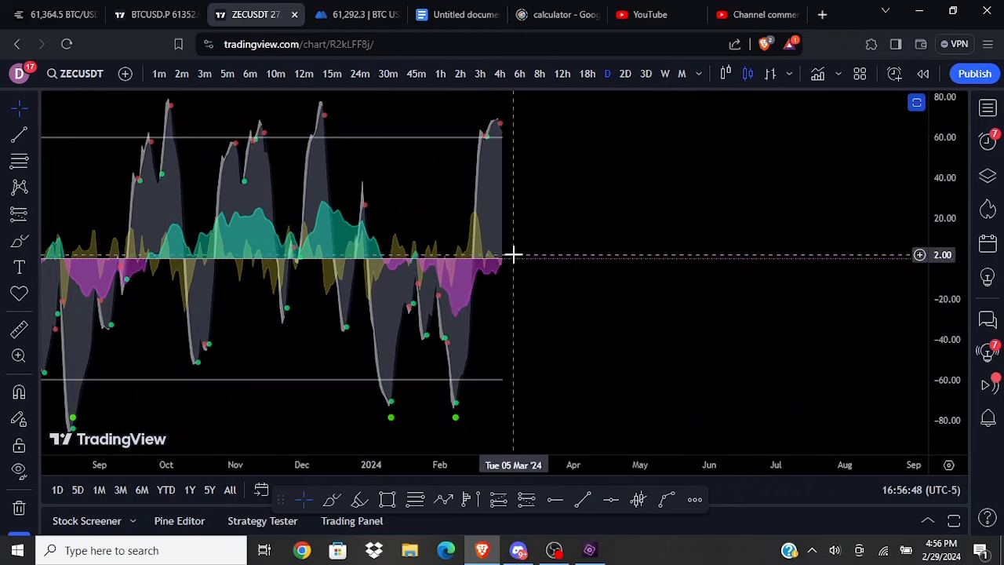
Brush over the purple wave from early January to March, undo the stroke, and brush the wave again
{"action": "left_click", "coordinate": [20, 241]}
{"action": "mouse_move", "coordinate": [376, 255]}
{"action": "left_mouse_down"}
{"action": "mouse_move", "coordinate": [453, 312]}
{"action": "mouse_move", "coordinate": [524, 236]}
{"action": "left_mouse_up"}
{"action": "key", "text": "ctrl+z"}
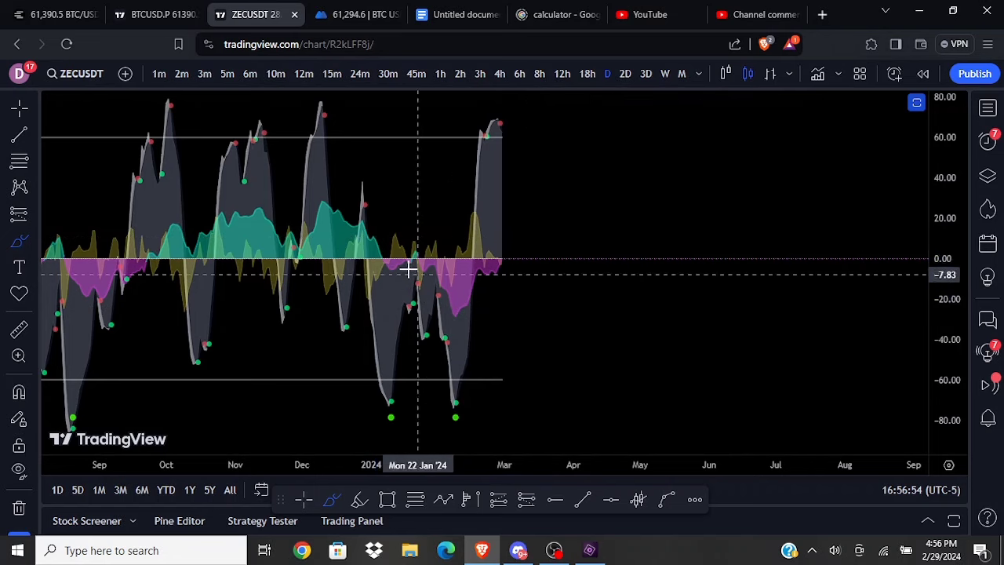
{"action": "mouse_move", "coordinate": [375, 256]}
{"action": "left_mouse_down"}
{"action": "mouse_move", "coordinate": [441, 318]}
{"action": "mouse_move", "coordinate": [520, 307]}
{"action": "left_mouse_up"}
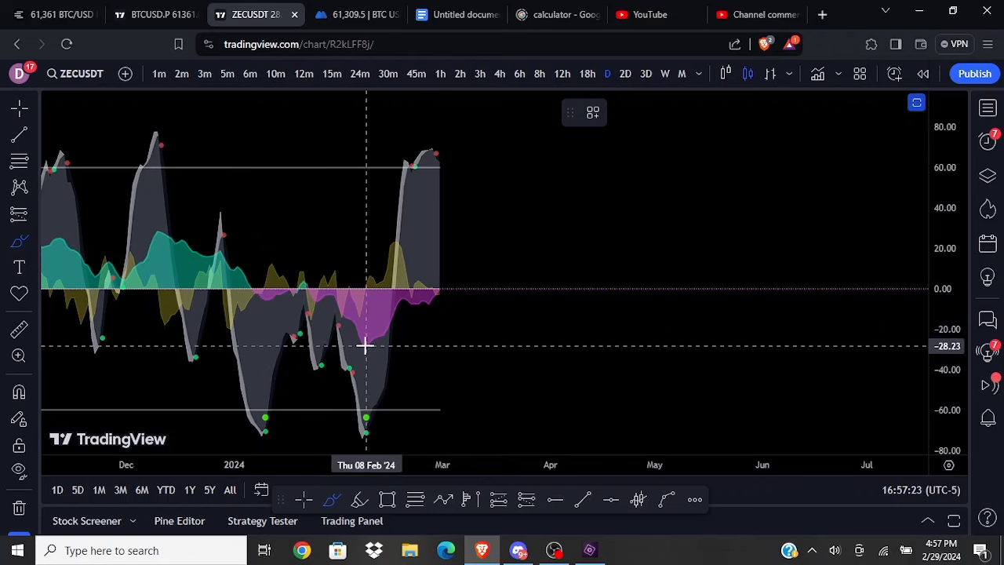
Brush two rising strokes along the recovering purple wave up through the zero line, and undo them
{"action": "left_click_drag", "start_coordinate": [363, 348], "coordinate": [467, 269]}
{"action": "left_click_drag", "start_coordinate": [399, 299], "coordinate": [413, 308]}
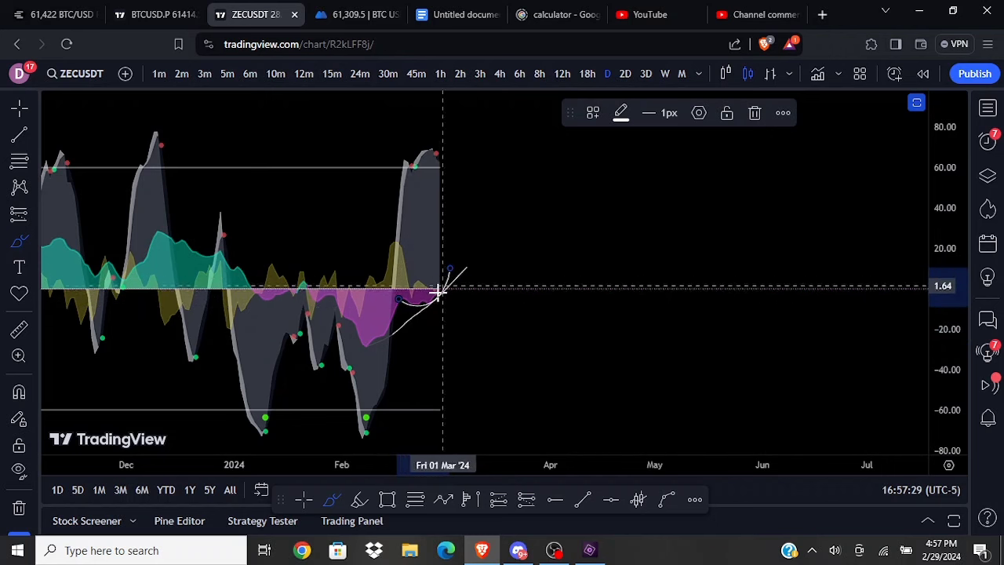
{"action": "key", "text": "ctrl+z"}
{"action": "key", "text": "ctrl+z"}
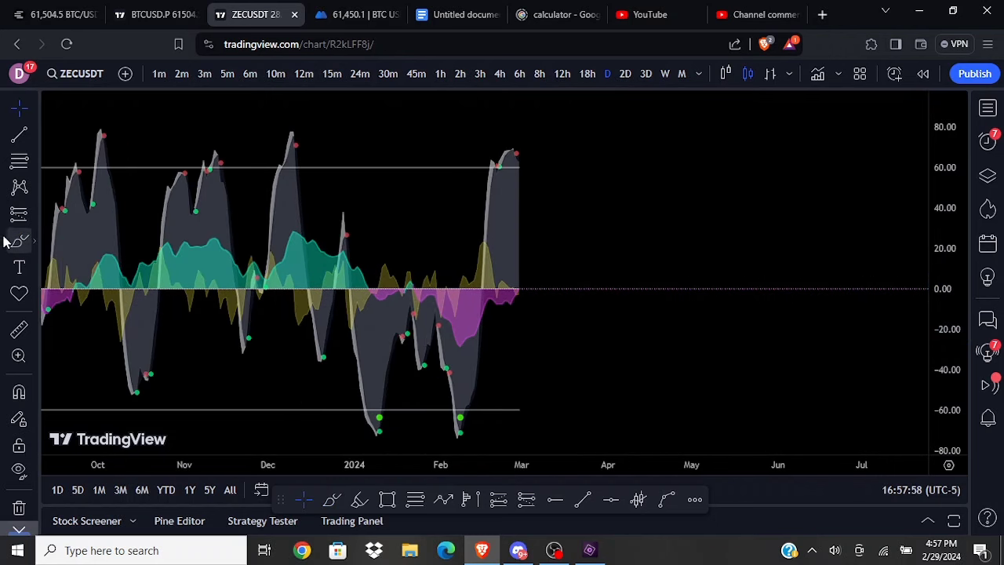
Try to brush the purple wave's decline from 6 Jan '24 at about 3 to 8 Feb '24 at about -29
{"action": "left_click", "coordinate": [11, 241]}
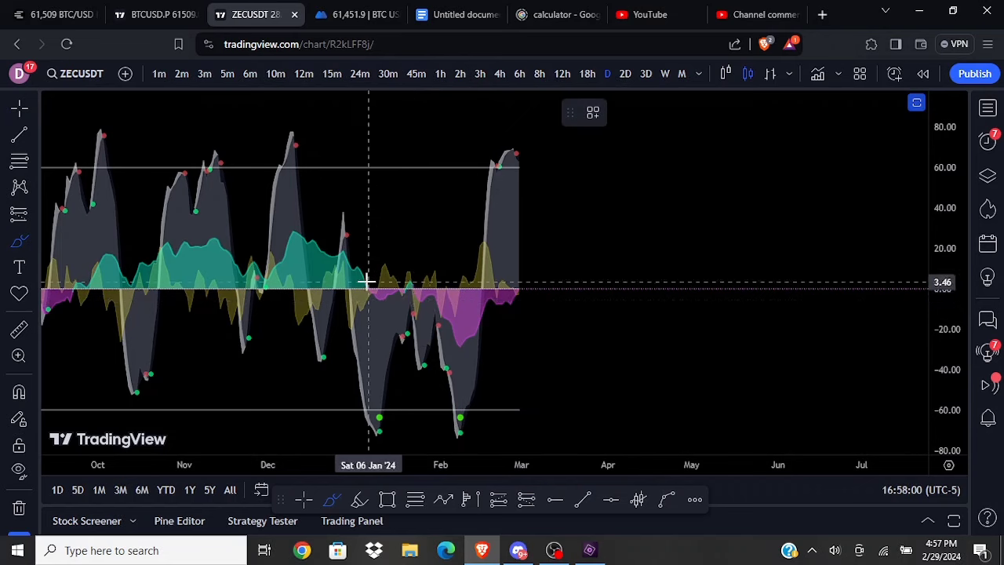
{"action": "left_click_drag", "start_coordinate": [366, 281], "coordinate": [460, 346]}
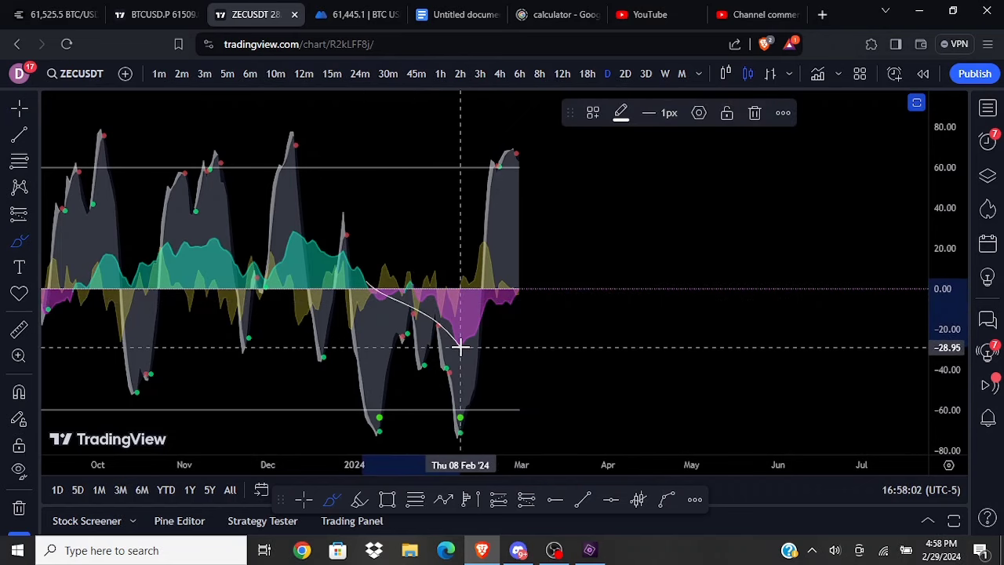
{"action": "key", "text": "Escape"}
Brush a U around the June 2023 purple wave down to about -33, and continue with a stroke to about 10 on 26 Jul '23
{"action": "scroll", "coordinate": [550, 290], "scroll_direction": "down", "scroll_amount": 3}
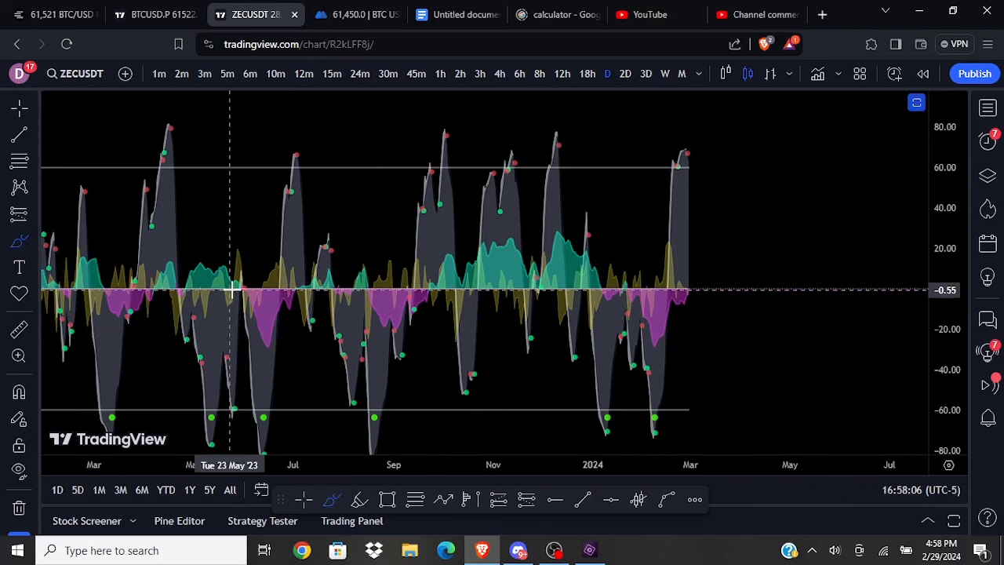
{"action": "mouse_move", "coordinate": [237, 288]}
{"action": "left_mouse_down"}
{"action": "mouse_move", "coordinate": [252, 331]}
{"action": "mouse_move", "coordinate": [281, 327]}
{"action": "left_mouse_up"}
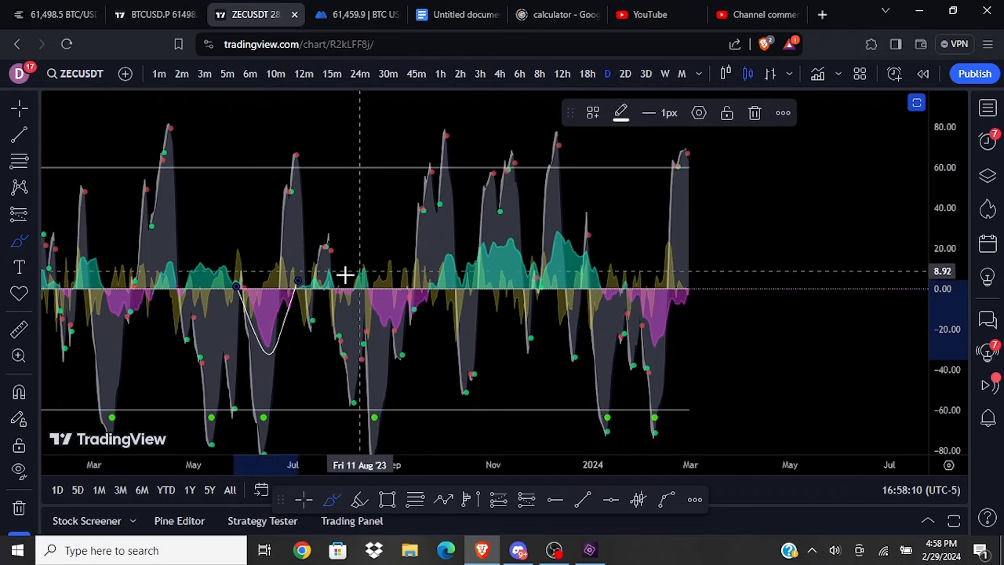
{"action": "left_click_drag", "start_coordinate": [298, 289], "coordinate": [334, 270]}
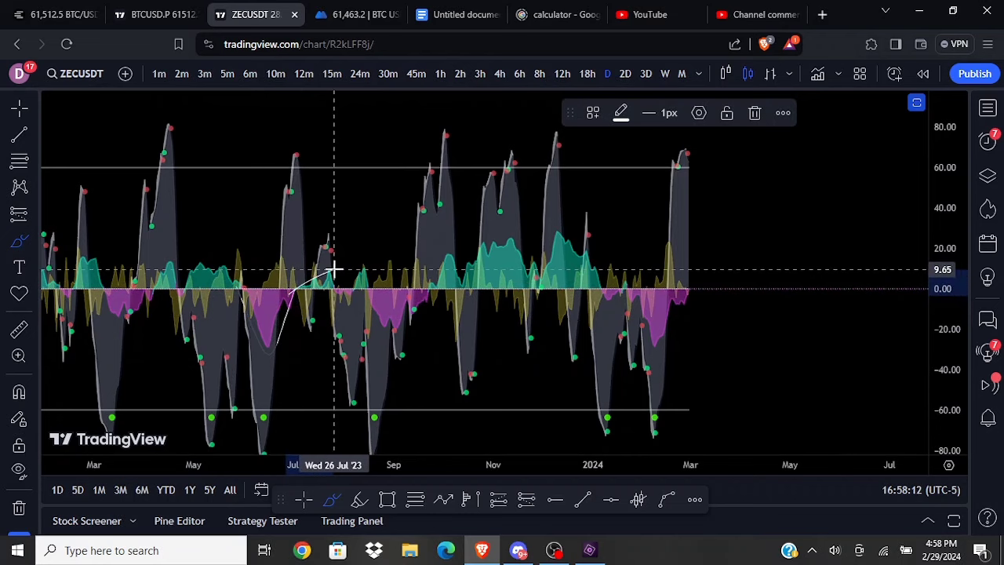
Bring back the price pane to examine the July 2023 high and recent price, and maximize the oscillator again
{"action": "double_click", "coordinate": [306, 359]}
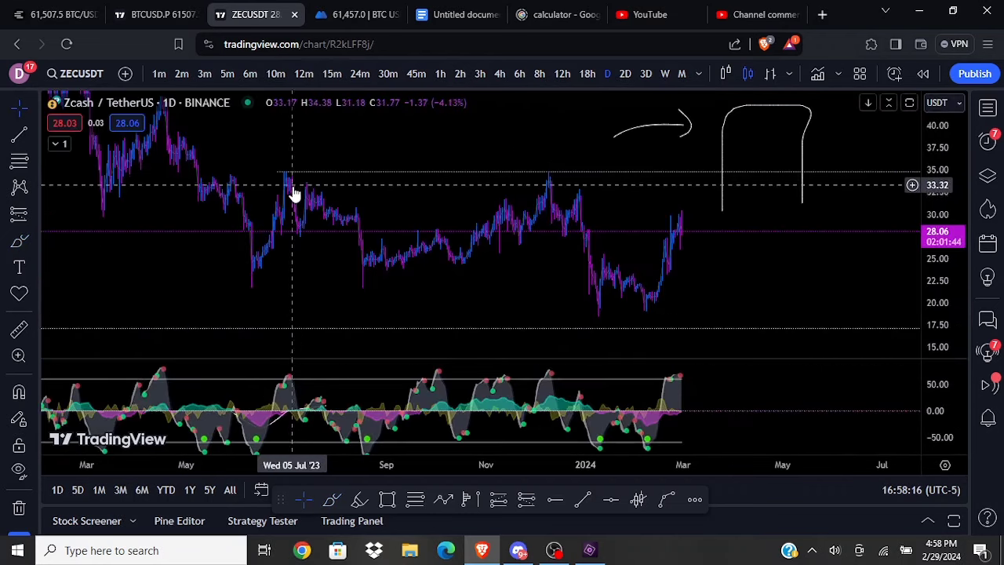
{"action": "scroll", "coordinate": [698, 303], "scroll_direction": "up", "scroll_amount": 5}
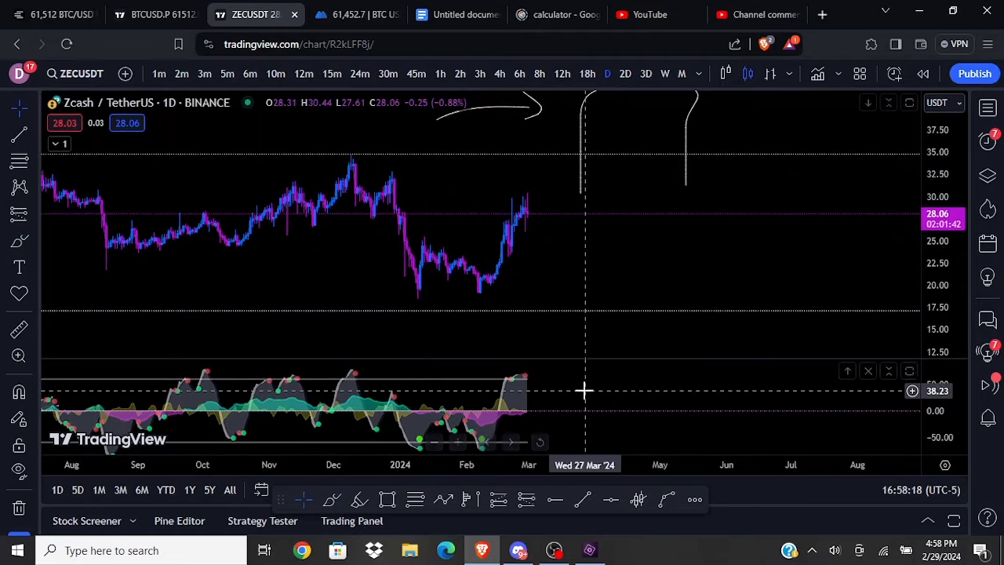
{"action": "double_click", "coordinate": [585, 388]}
Brush a wavy path from zero in March over about -20 to 10 in April, and a wide arc from January over -28 to 20 in May
{"action": "left_click", "coordinate": [19, 240]}
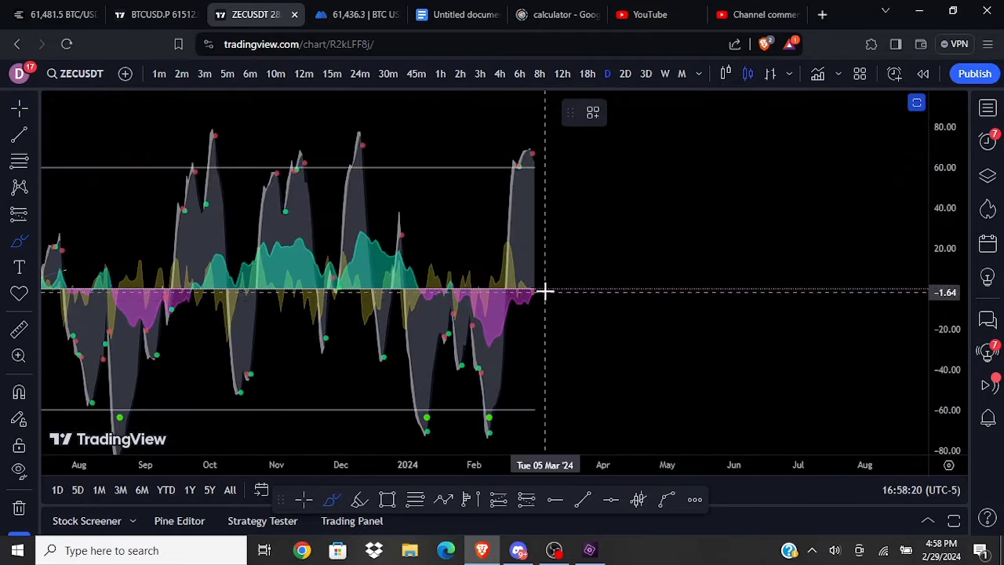
{"action": "left_click_drag", "start_coordinate": [530, 281], "coordinate": [533, 292]}
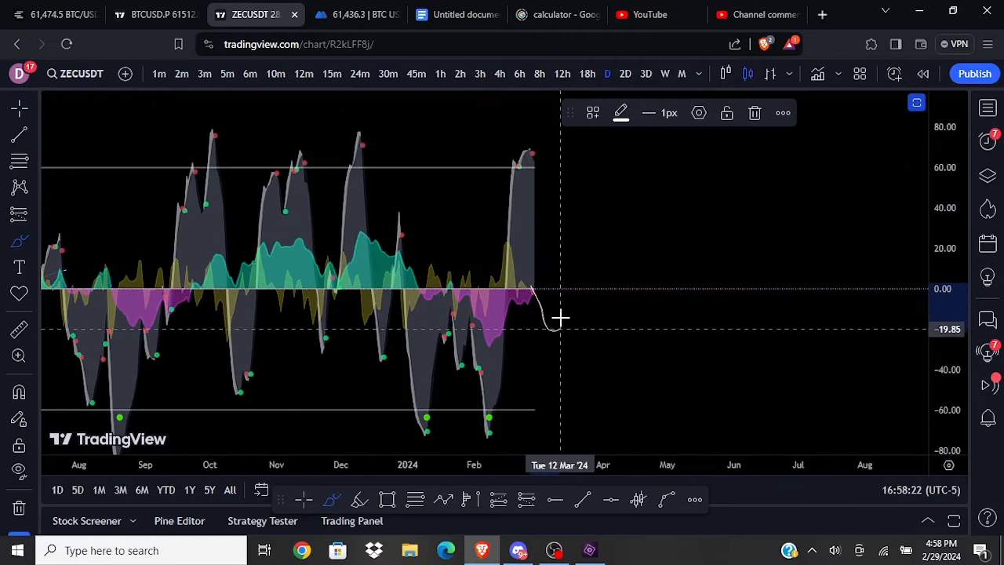
{"action": "left_click_drag", "start_coordinate": [631, 268], "coordinate": [628, 269]}
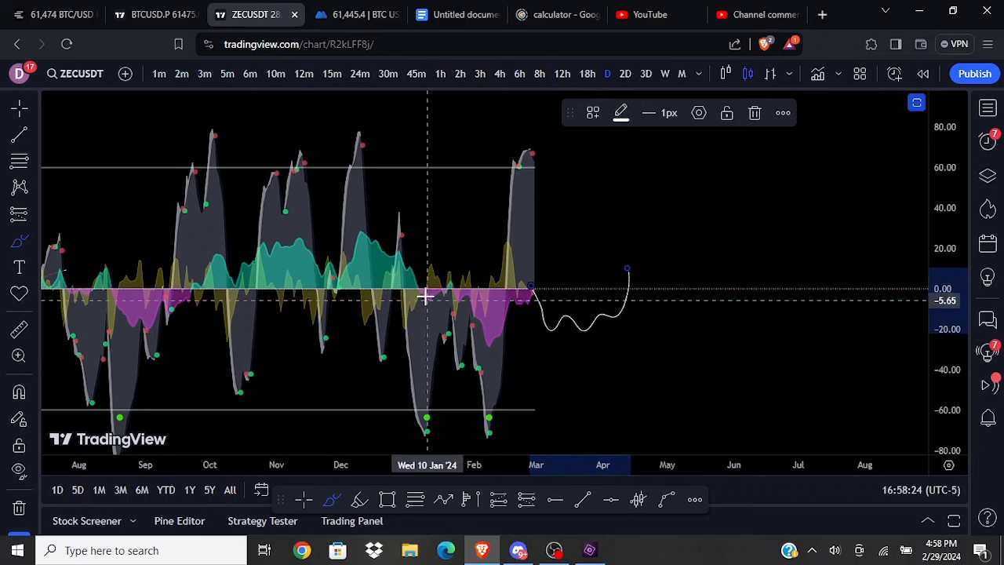
{"action": "left_click_drag", "start_coordinate": [407, 281], "coordinate": [445, 322]}
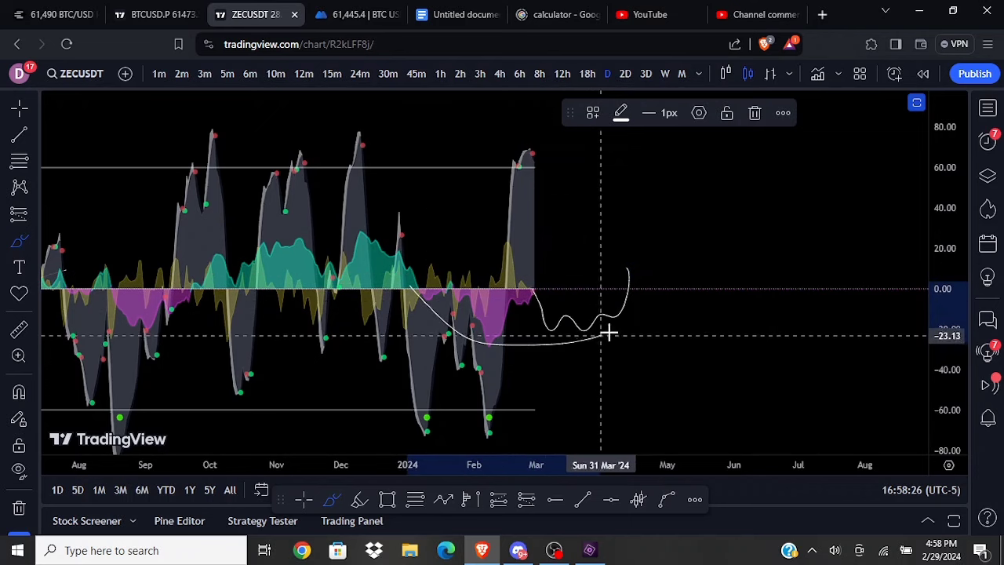
{"action": "left_click_drag", "start_coordinate": [609, 334], "coordinate": [673, 244]}
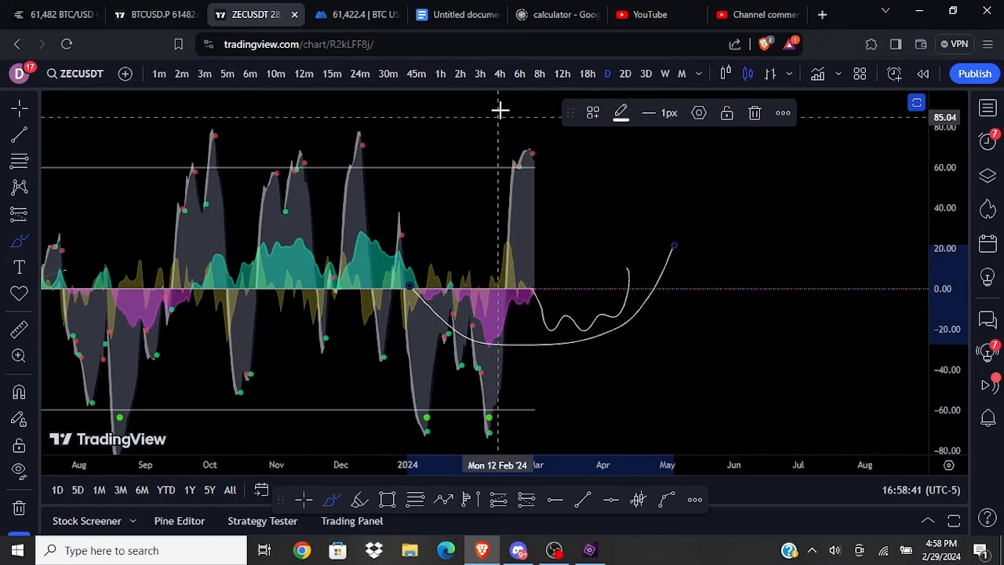
Examine the oscillator on the 4-hour timeframe, and return it to the daily timeframe
{"action": "left_click", "coordinate": [500, 73]}
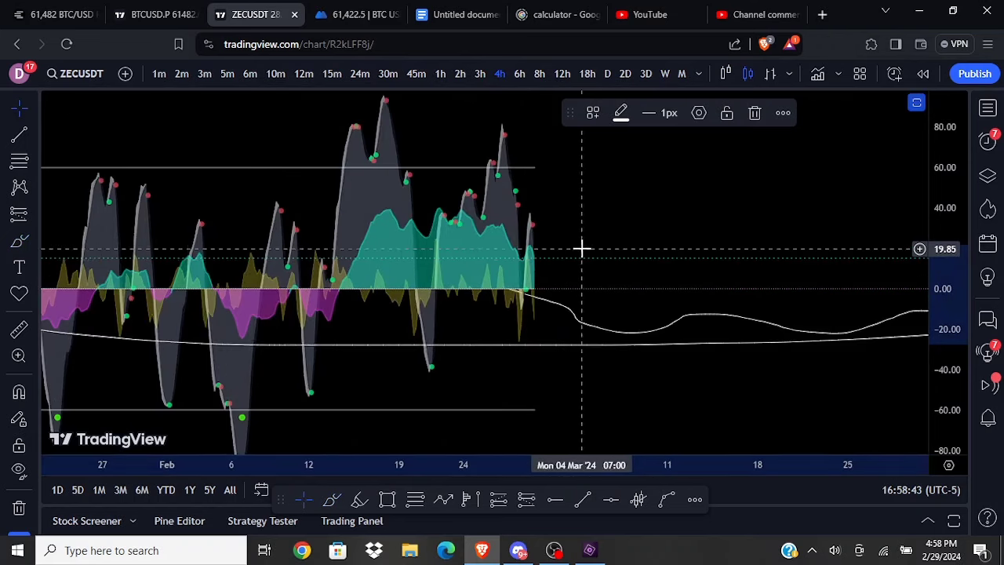
{"action": "scroll", "coordinate": [582, 249], "scroll_direction": "down", "scroll_amount": 2}
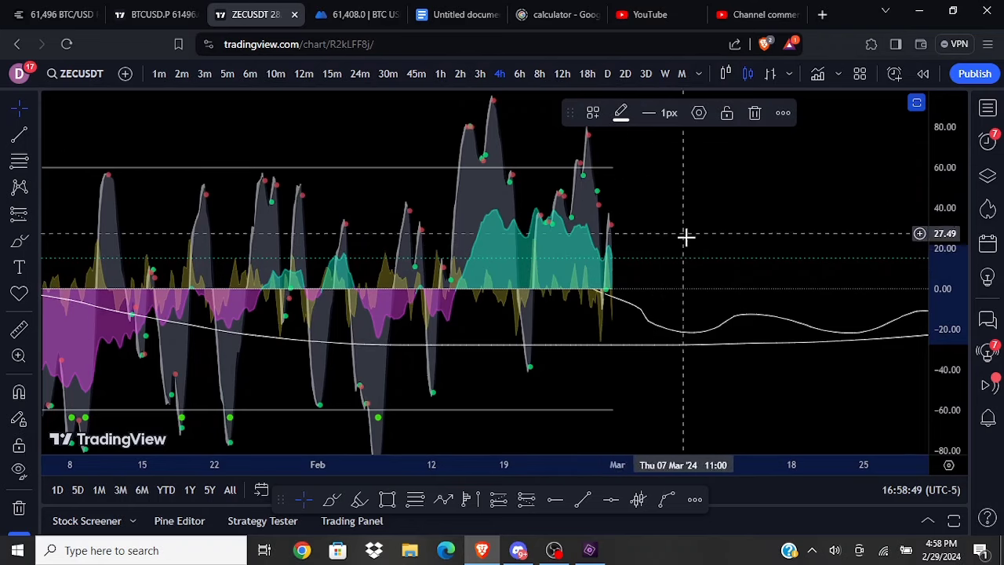
{"action": "scroll", "coordinate": [687, 237], "scroll_direction": "down", "scroll_amount": 5}
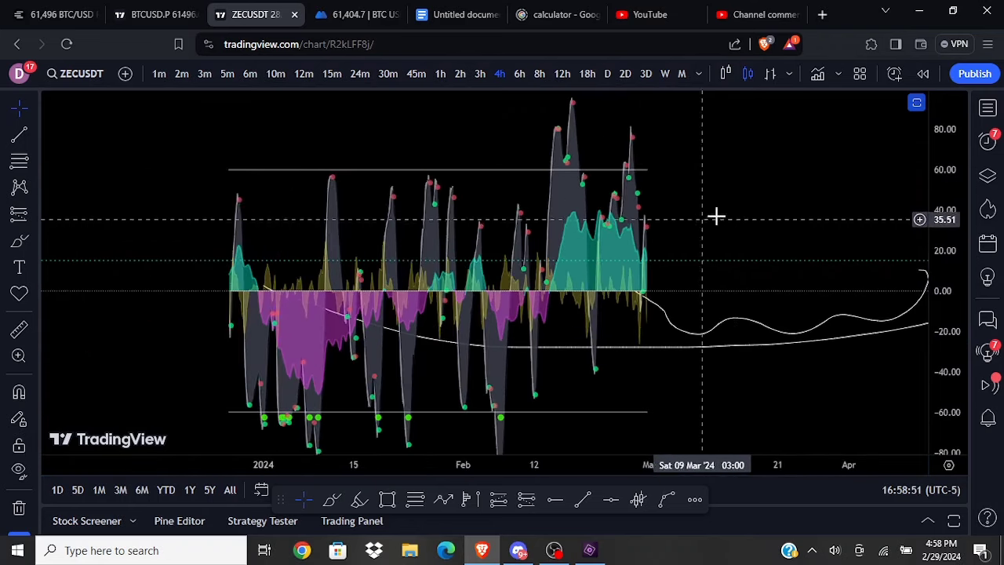
{"action": "scroll", "coordinate": [715, 216], "scroll_direction": "down", "scroll_amount": 3}
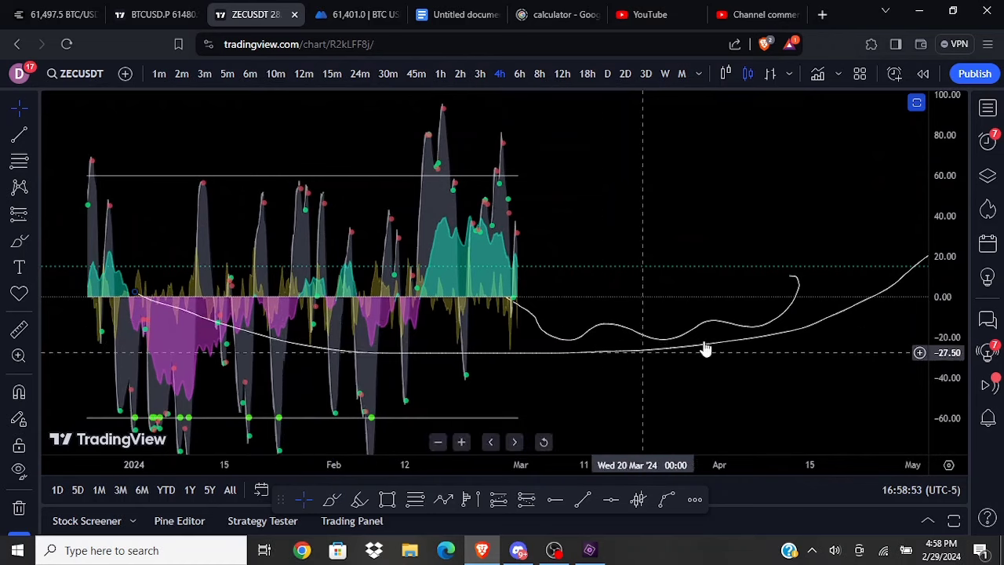
{"action": "left_click", "coordinate": [609, 80]}
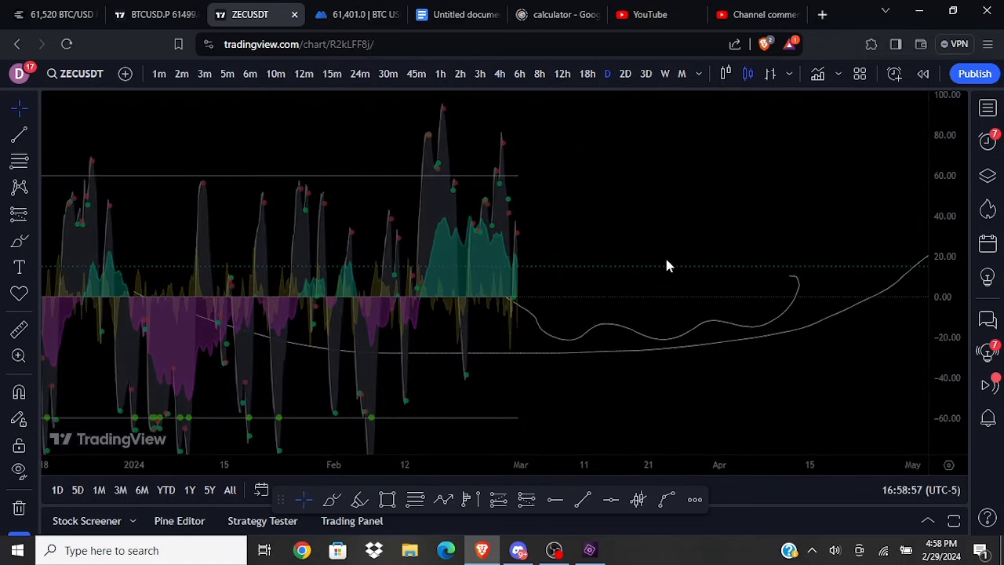
{"action": "scroll", "coordinate": [666, 259], "scroll_direction": "up", "scroll_amount": 3}
{"action": "left_click_drag", "start_coordinate": [524, 337], "coordinate": [652, 333]}
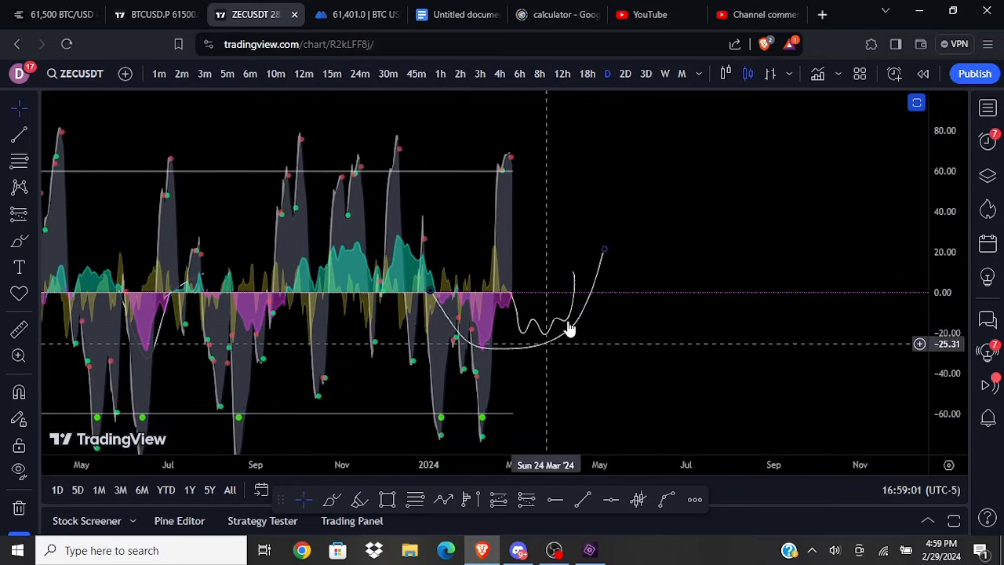
Delete the projected wavy path and wide arc from the oscillator, and bring back the price pane
{"action": "left_click", "coordinate": [541, 336]}
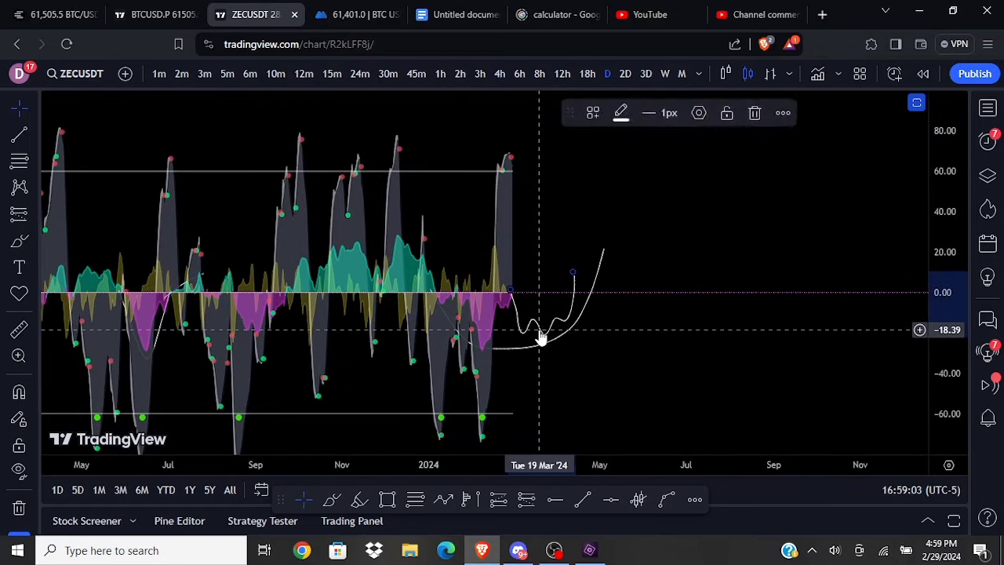
{"action": "double_click", "coordinate": [609, 352]}
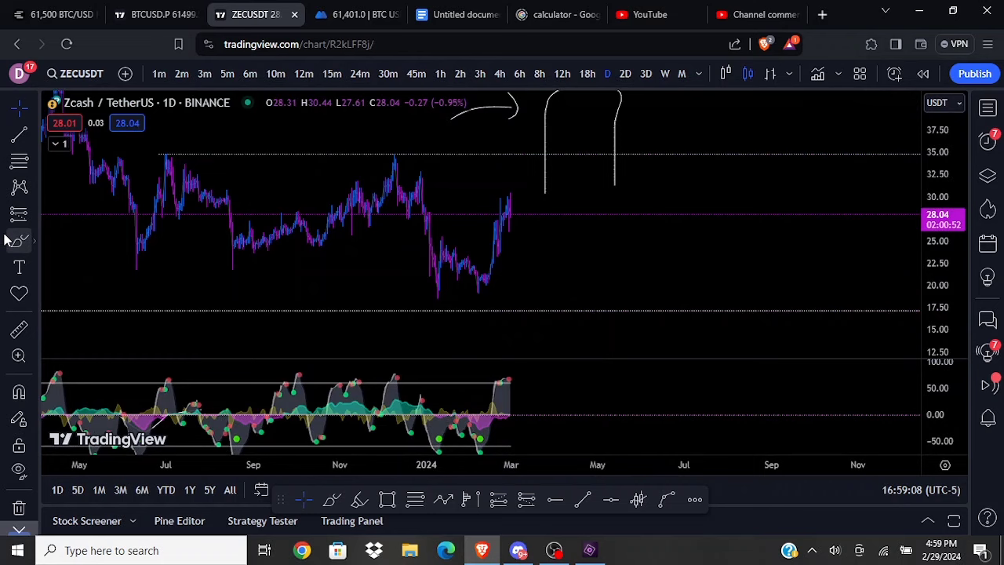
Brush a wavy projected path from the recent high down to about 20 and up past 35 by August 2024, and delete it
{"action": "left_click", "coordinate": [17, 240]}
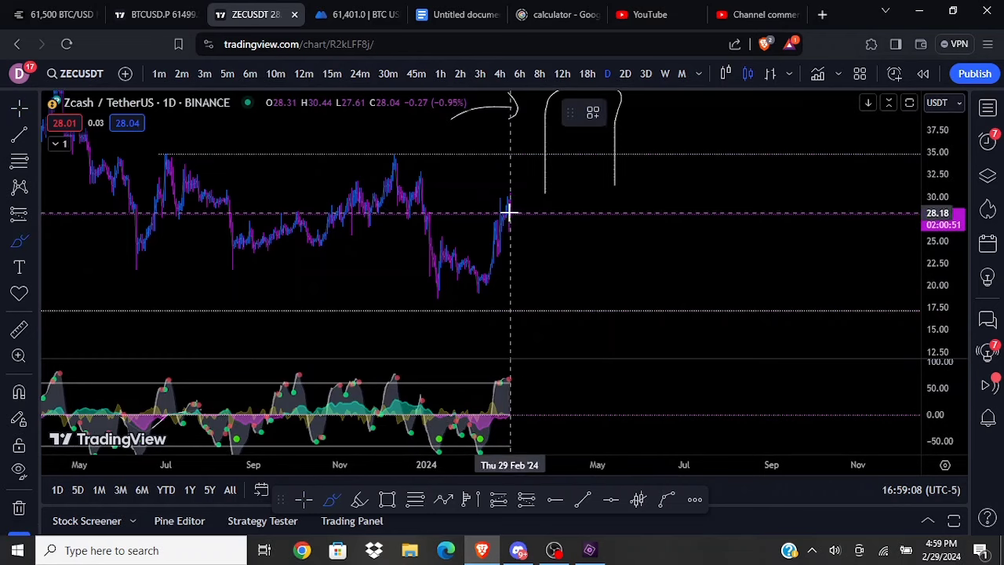
{"action": "mouse_move", "coordinate": [511, 206]}
{"action": "left_mouse_down"}
{"action": "mouse_move", "coordinate": [515, 242]}
{"action": "mouse_move", "coordinate": [592, 235]}
{"action": "left_mouse_up"}
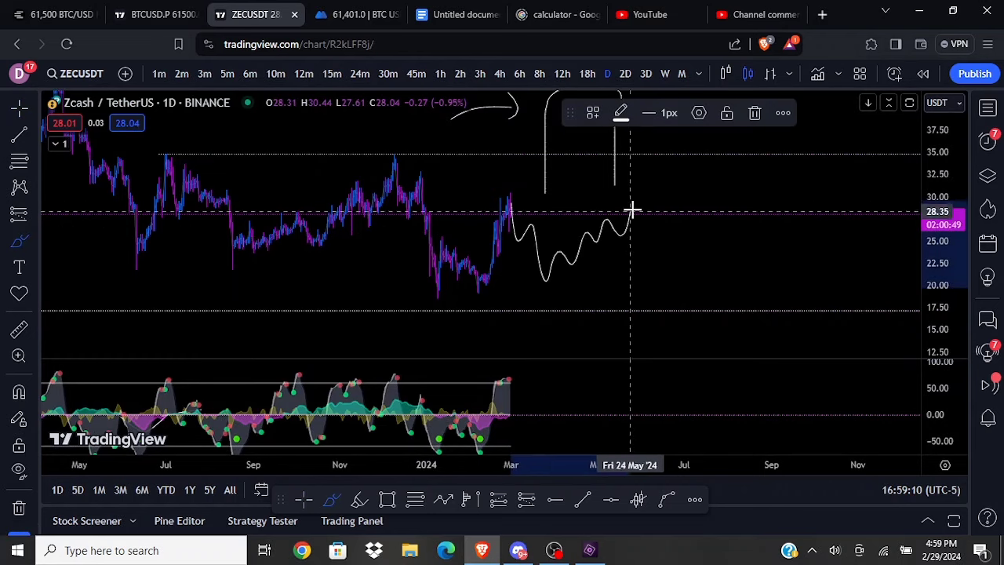
{"action": "mouse_move", "coordinate": [632, 211]}
{"action": "left_mouse_down"}
{"action": "mouse_move", "coordinate": [684, 217]}
{"action": "mouse_move", "coordinate": [733, 172]}
{"action": "mouse_move", "coordinate": [750, 80]}
{"action": "left_mouse_up"}
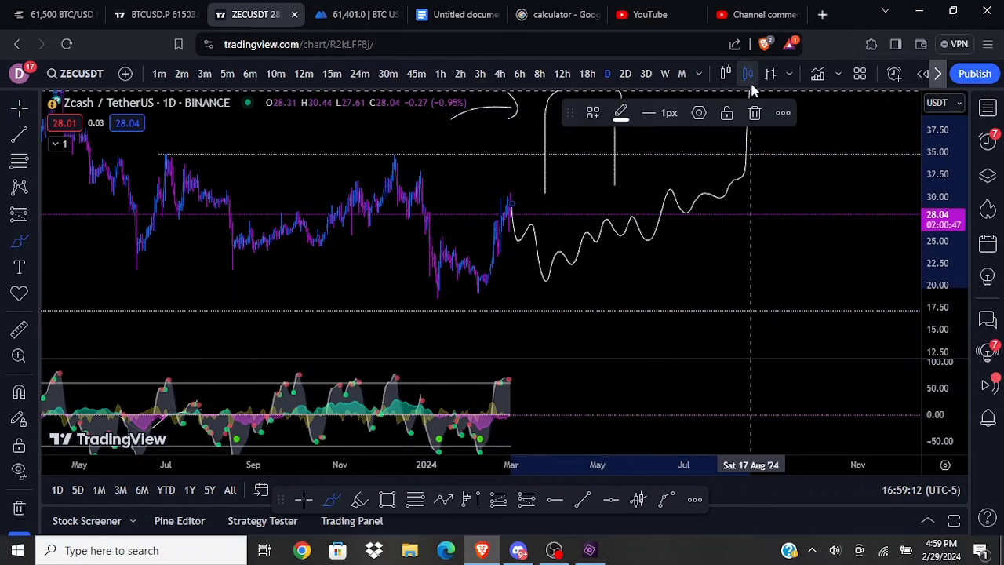
{"action": "scroll", "coordinate": [737, 128], "scroll_direction": "down", "scroll_amount": 3}
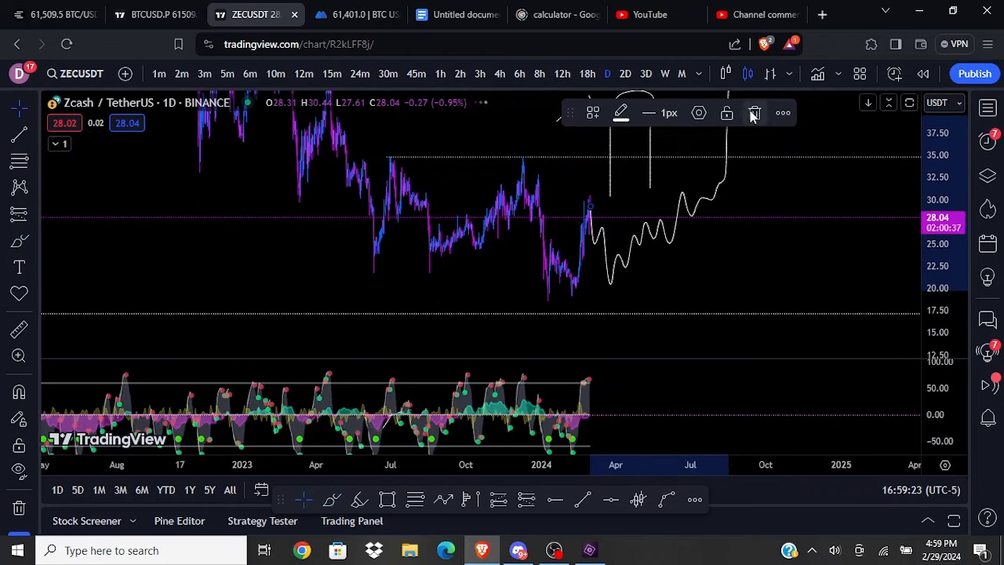
{"action": "left_click", "coordinate": [752, 112]}
Brush a stepped decline from about 28 to 15, a line under the January low near 18.7, and a circle around the recent high
{"action": "left_click", "coordinate": [20, 244]}
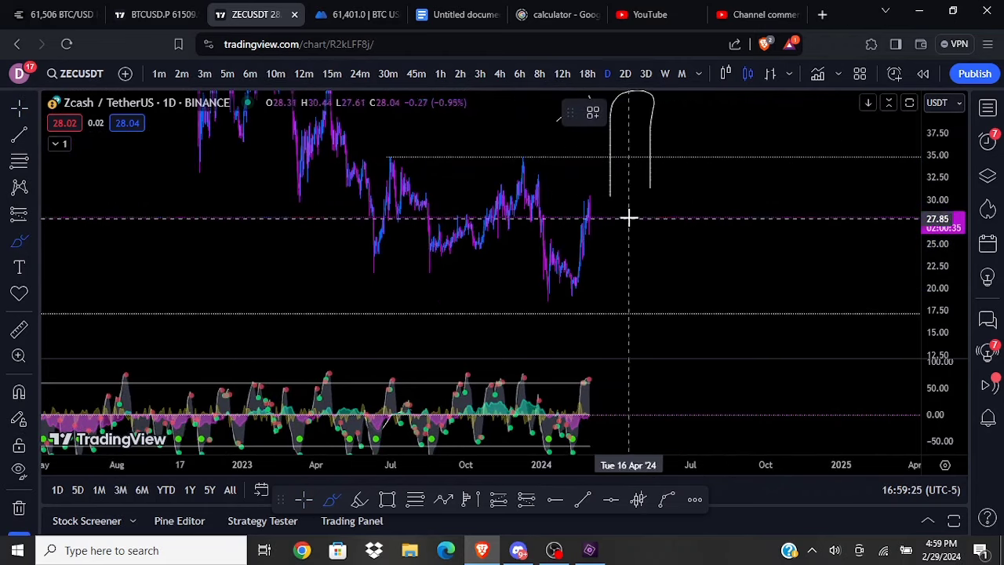
{"action": "mouse_move", "coordinate": [591, 212]}
{"action": "left_mouse_down"}
{"action": "mouse_move", "coordinate": [589, 231]}
{"action": "mouse_move", "coordinate": [612, 258]}
{"action": "left_mouse_up"}
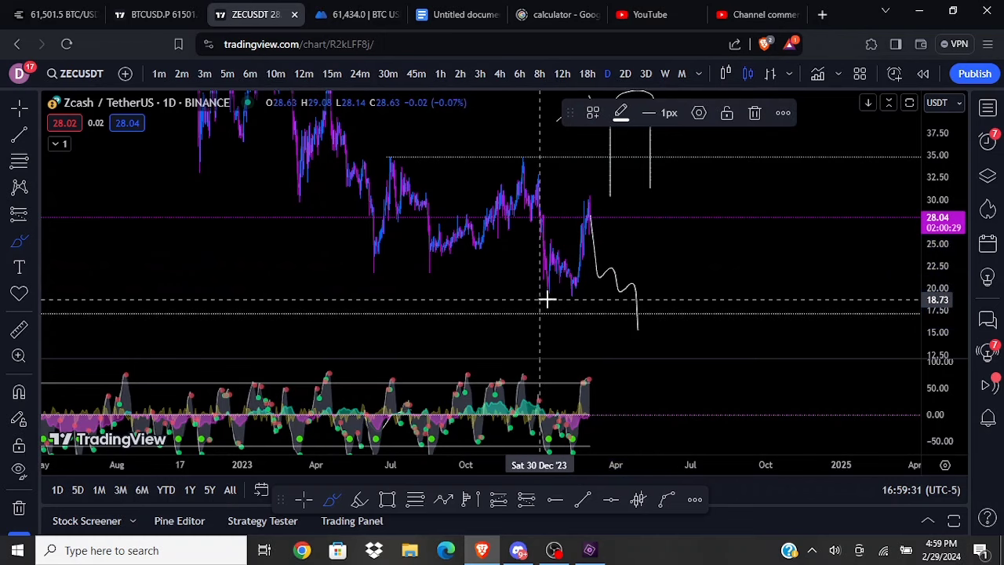
{"action": "left_click", "coordinate": [622, 300]}
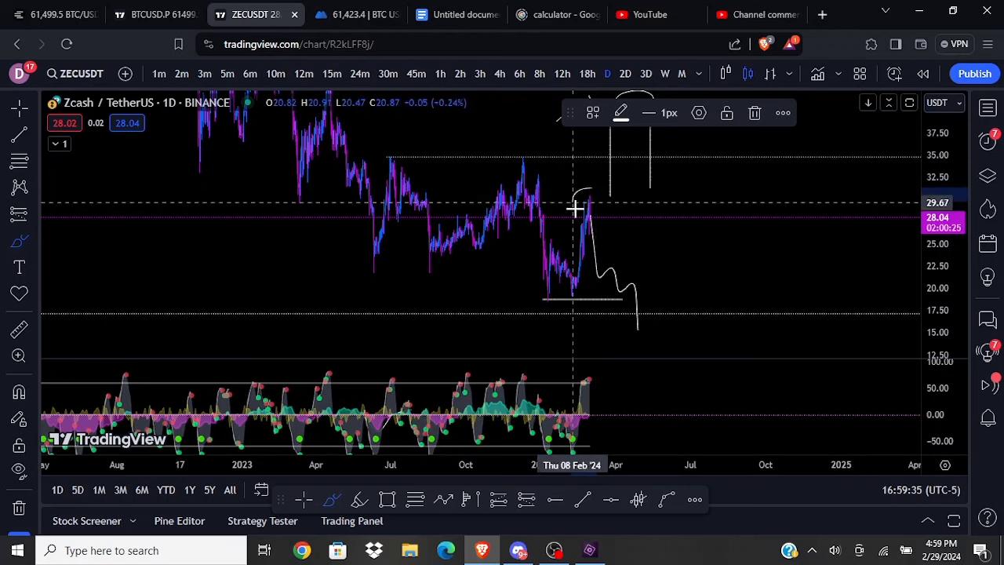
Switch the chart to the weekly timeframe and examine the early 2024 lows alongside the drawn decline and circled high
{"action": "left_click", "coordinate": [662, 76]}
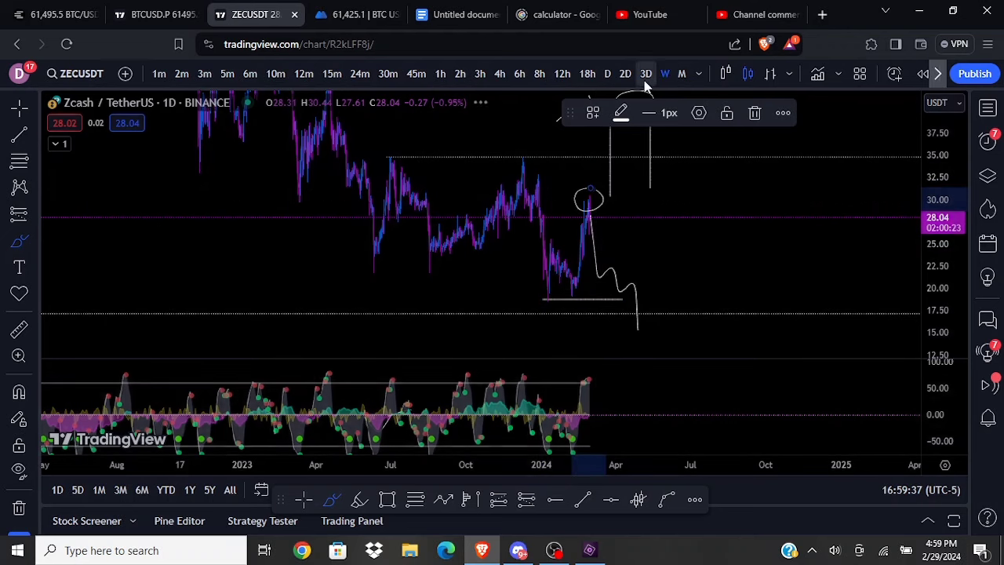
{"action": "key", "text": "Escape"}
{"action": "mouse_move", "coordinate": [556, 254]}
{"action": "left_mouse_down"}
{"action": "mouse_move", "coordinate": [751, 260]}
{"action": "mouse_move", "coordinate": [681, 259]}
{"action": "mouse_move", "coordinate": [701, 259]}
{"action": "left_mouse_up"}
{"action": "scroll", "coordinate": [676, 252], "scroll_direction": "up", "scroll_amount": 4}
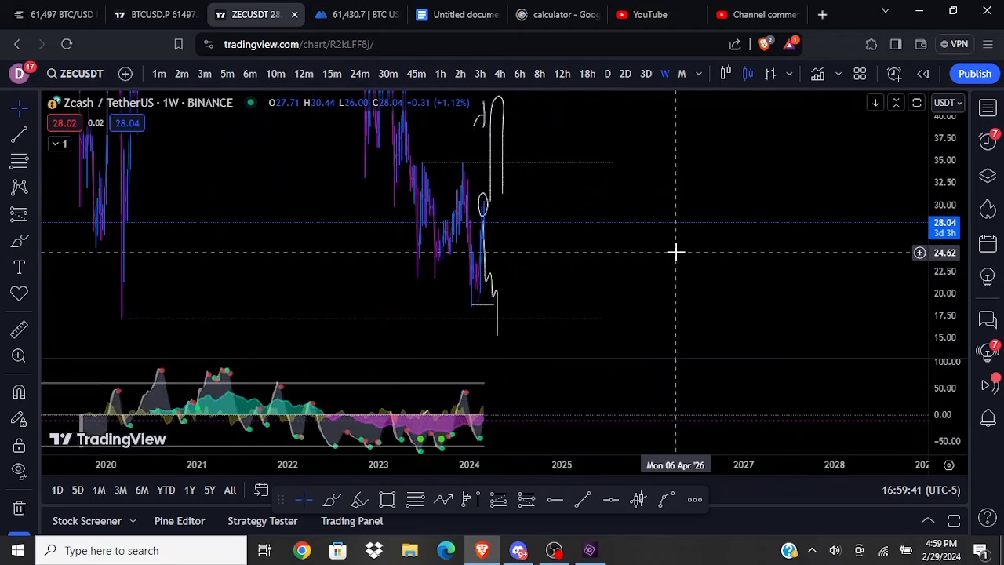
{"action": "scroll", "coordinate": [672, 251], "scroll_direction": "down", "scroll_amount": 1}
{"action": "left_click_drag", "start_coordinate": [599, 255], "coordinate": [740, 257]}
{"action": "scroll", "coordinate": [728, 255], "scroll_direction": "up", "scroll_amount": 5}
{"action": "scroll", "coordinate": [727, 254], "scroll_direction": "up", "scroll_amount": 3}
{"action": "left_click_drag", "start_coordinate": [579, 260], "coordinate": [664, 261]}
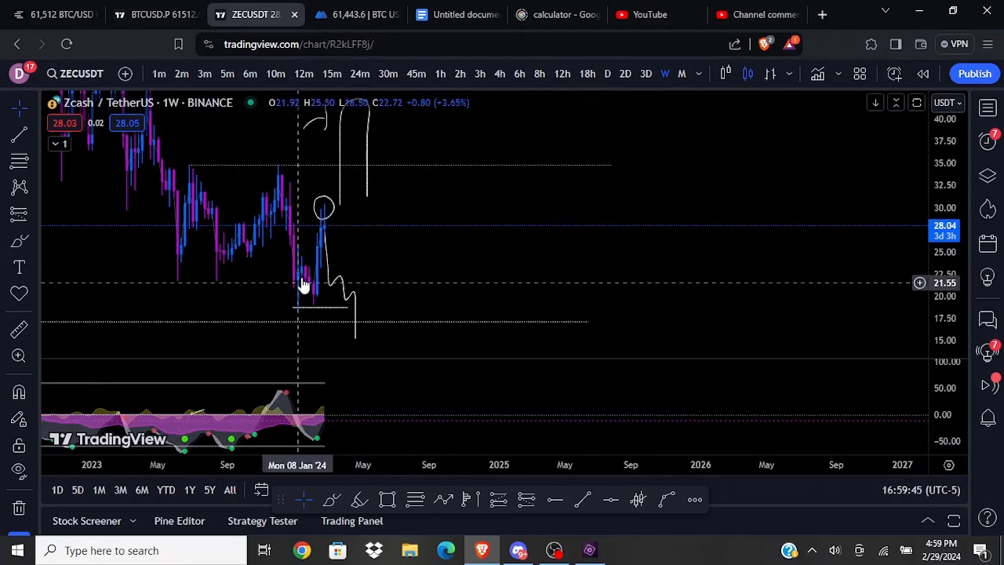
{"action": "scroll", "coordinate": [560, 259], "scroll_direction": "left", "scroll_amount": 3}
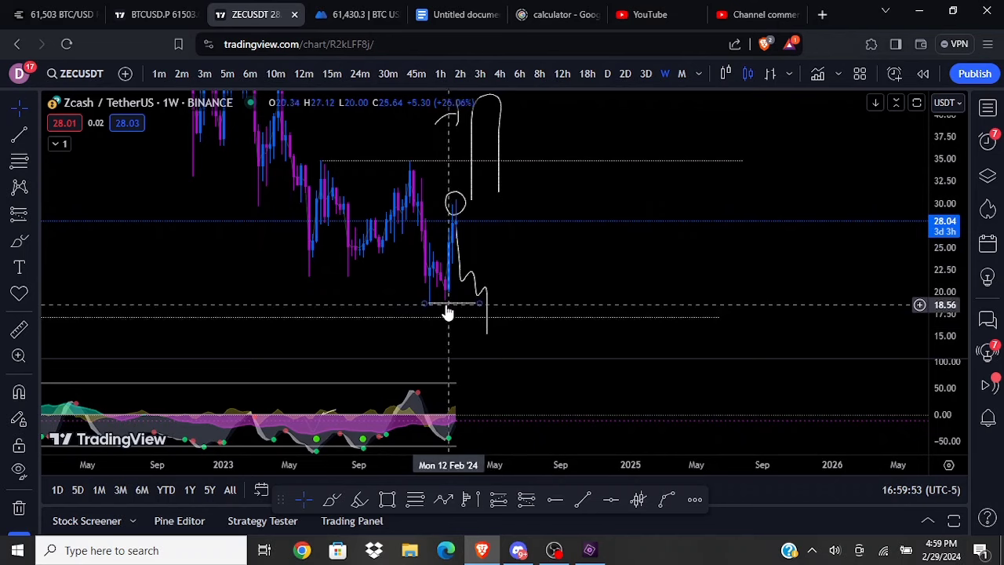
Brush a zigzag from the June 2023 low through the main swings to about 16 and 34, a level near 30, and a July 2023 circle
{"action": "left_click", "coordinate": [19, 241]}
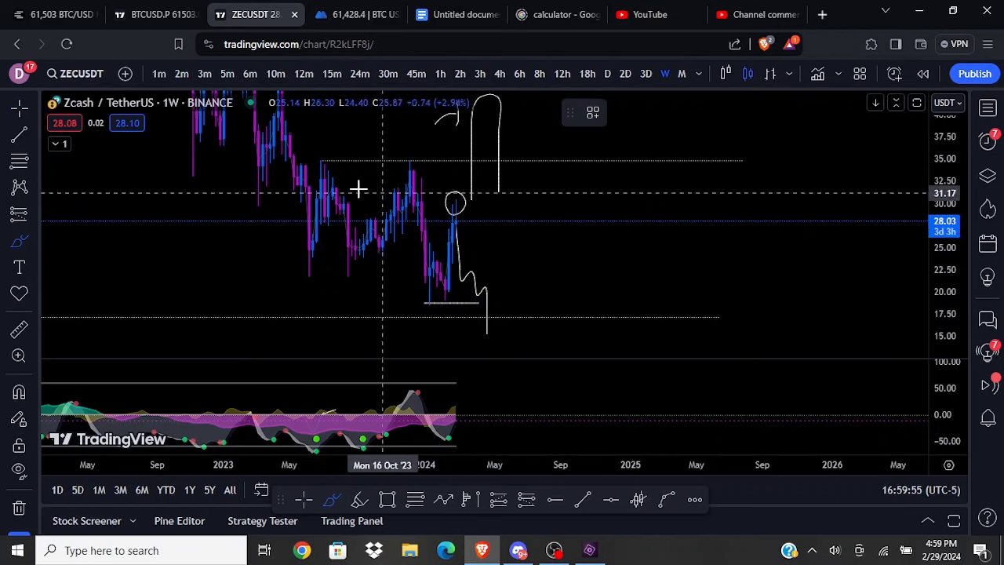
{"action": "mouse_move", "coordinate": [308, 273]}
{"action": "left_mouse_down"}
{"action": "mouse_move", "coordinate": [325, 156]}
{"action": "mouse_move", "coordinate": [434, 295]}
{"action": "left_mouse_up"}
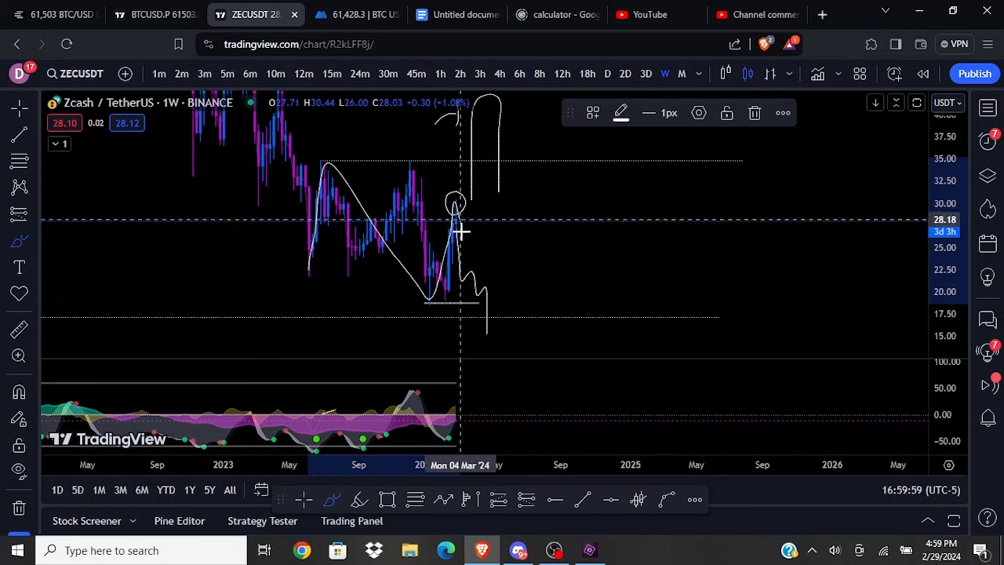
{"action": "left_click_drag", "start_coordinate": [461, 232], "coordinate": [496, 330]}
{"action": "left_click_drag", "start_coordinate": [511, 269], "coordinate": [545, 169]}
{"action": "left_click_drag", "start_coordinate": [454, 201], "coordinate": [518, 202]}
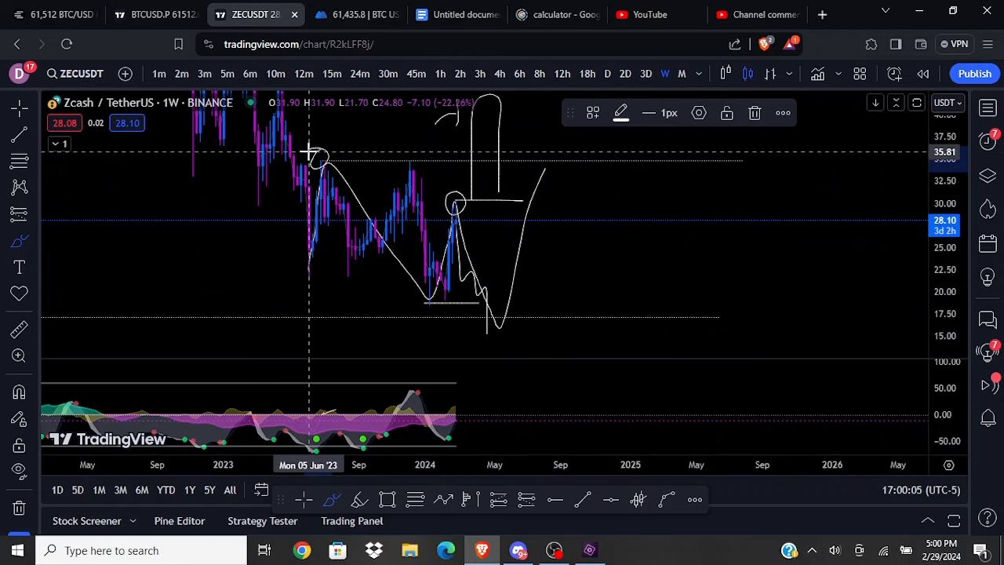
{"action": "left_click_drag", "start_coordinate": [310, 153], "coordinate": [675, 181]}
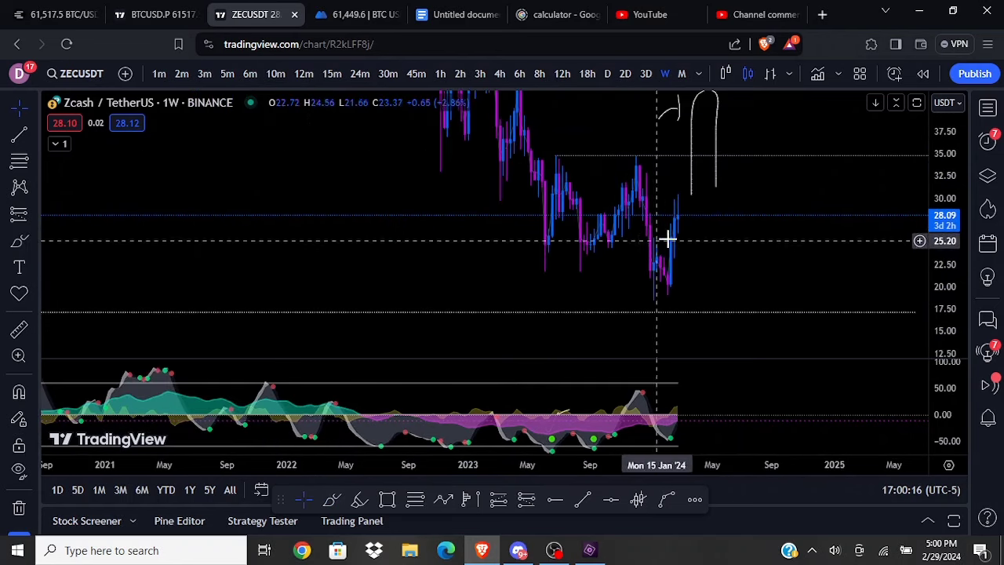
Brush strokes across the weekly price range from 2022 to early 2024, and delete them
{"action": "left_click_drag", "start_coordinate": [710, 249], "coordinate": [678, 261]}
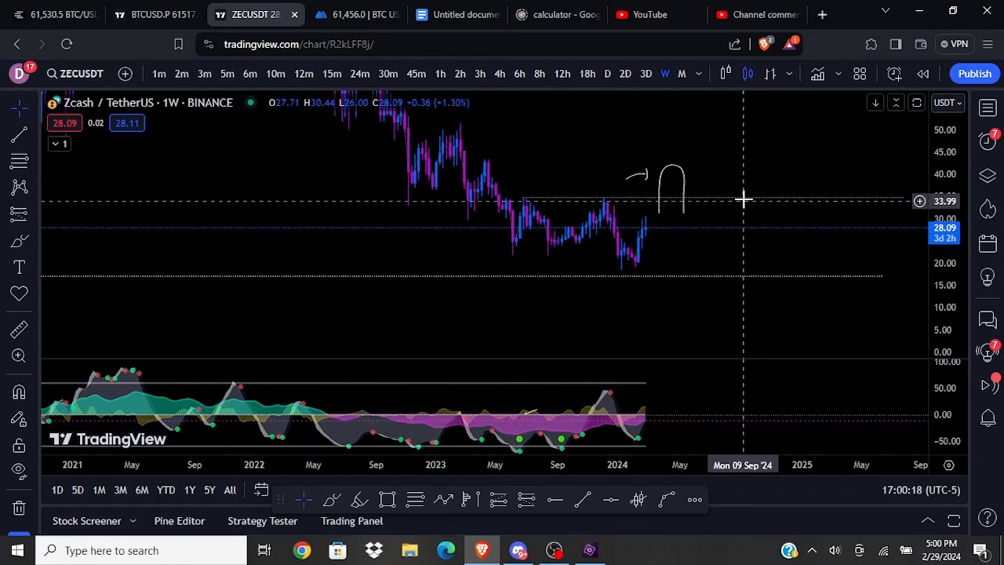
{"action": "scroll", "coordinate": [742, 197], "scroll_direction": "down", "scroll_amount": 3}
{"action": "left_click_drag", "start_coordinate": [539, 189], "coordinate": [445, 235]}
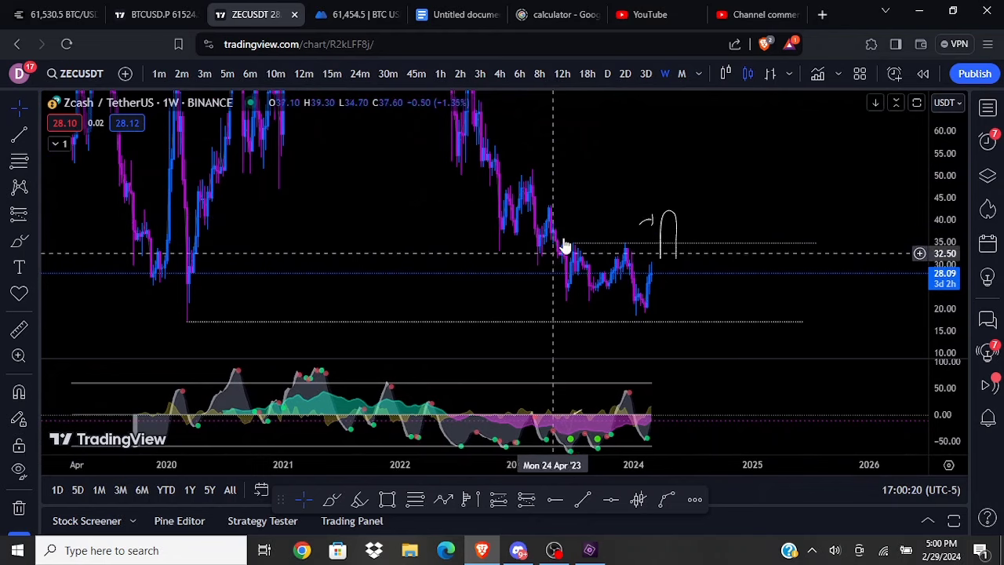
{"action": "left_click_drag", "start_coordinate": [659, 288], "coordinate": [574, 297]}
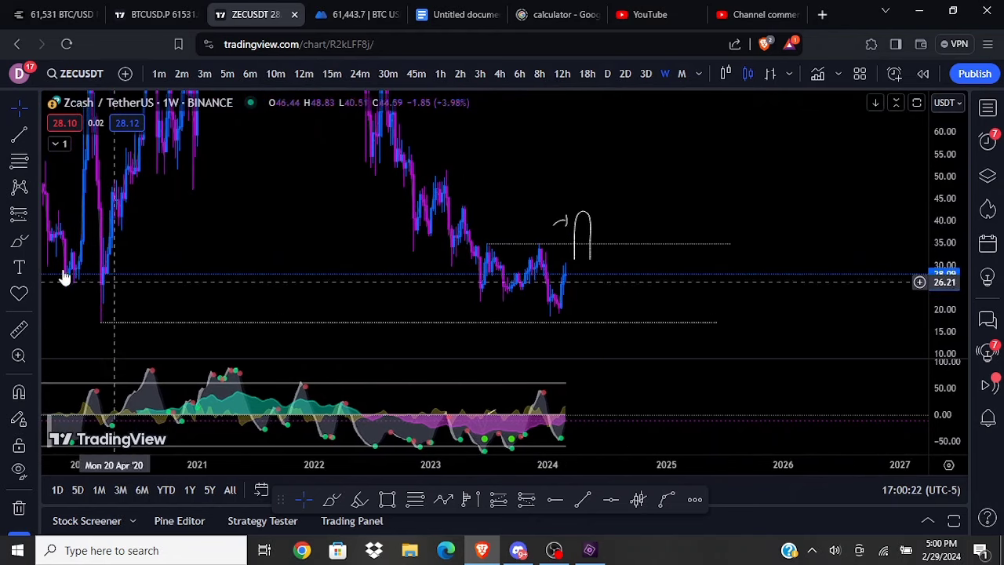
{"action": "left_click", "coordinate": [19, 240]}
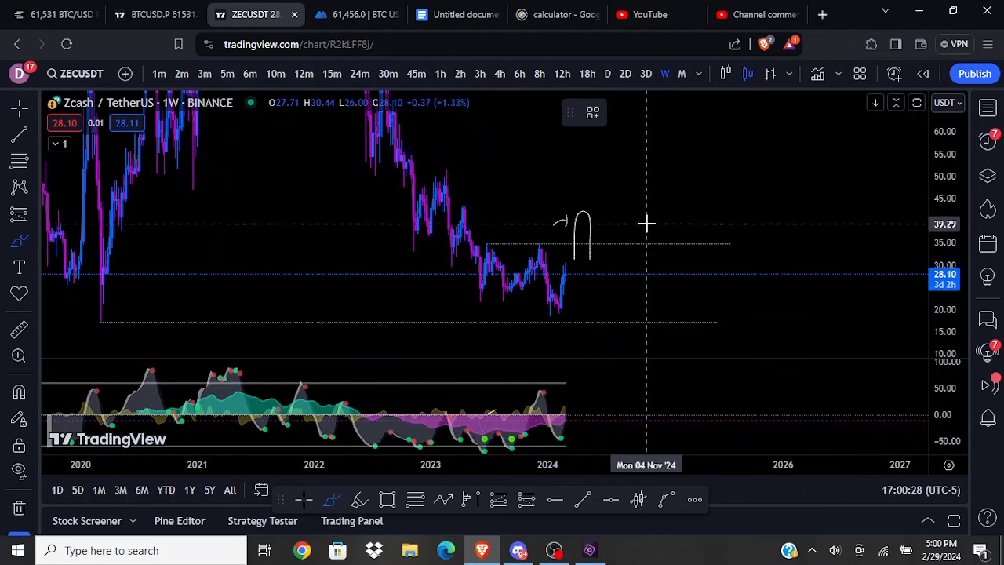
{"action": "left_click_drag", "start_coordinate": [944, 147], "coordinate": [947, 257]}
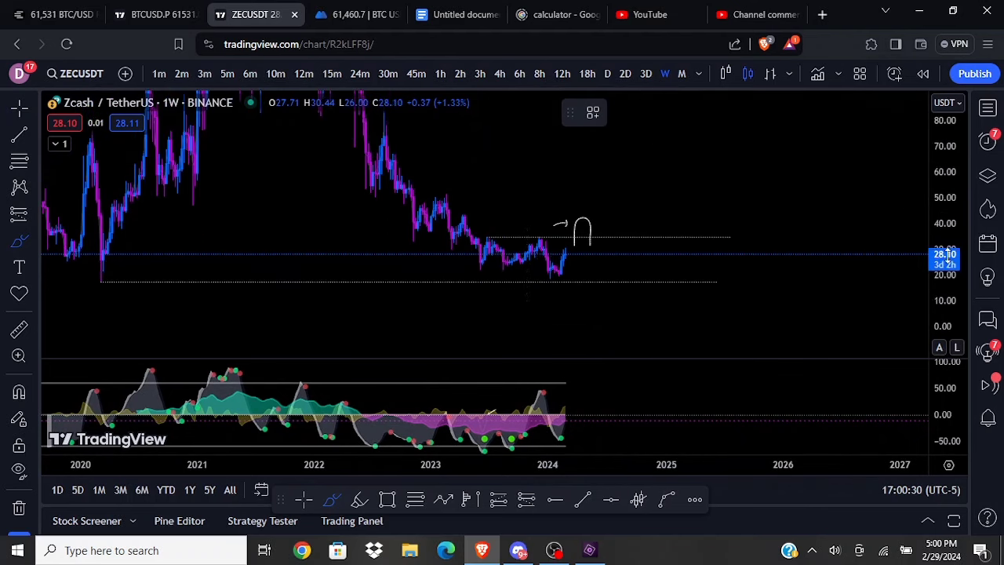
{"action": "mouse_move", "coordinate": [386, 223]}
{"action": "left_mouse_down"}
{"action": "mouse_move", "coordinate": [482, 287]}
{"action": "mouse_move", "coordinate": [594, 274]}
{"action": "left_mouse_up"}
{"action": "mouse_move", "coordinate": [351, 191]}
{"action": "left_mouse_down"}
{"action": "mouse_move", "coordinate": [455, 274]}
{"action": "mouse_move", "coordinate": [578, 280]}
{"action": "left_mouse_up"}
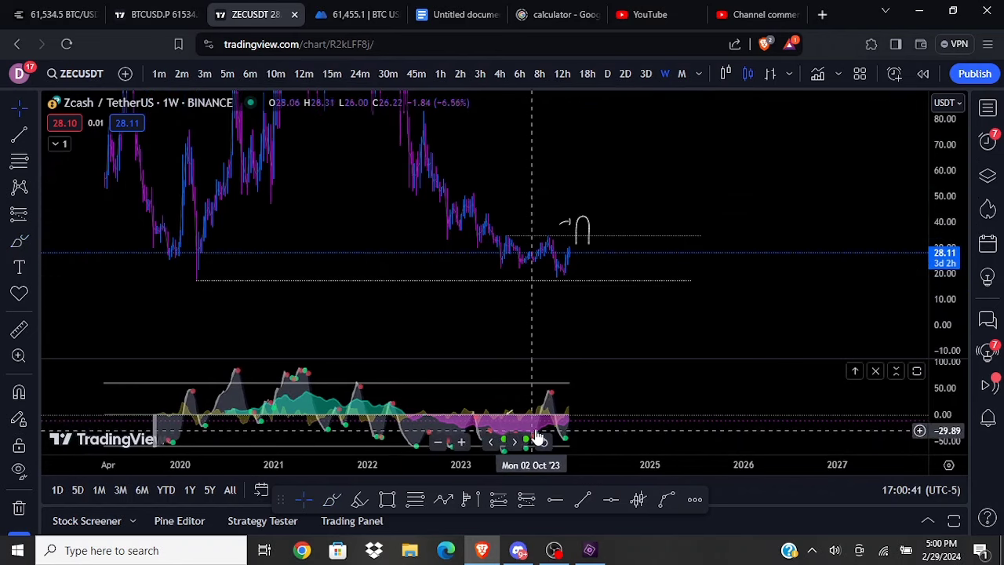
{"action": "left_click", "coordinate": [755, 113]}
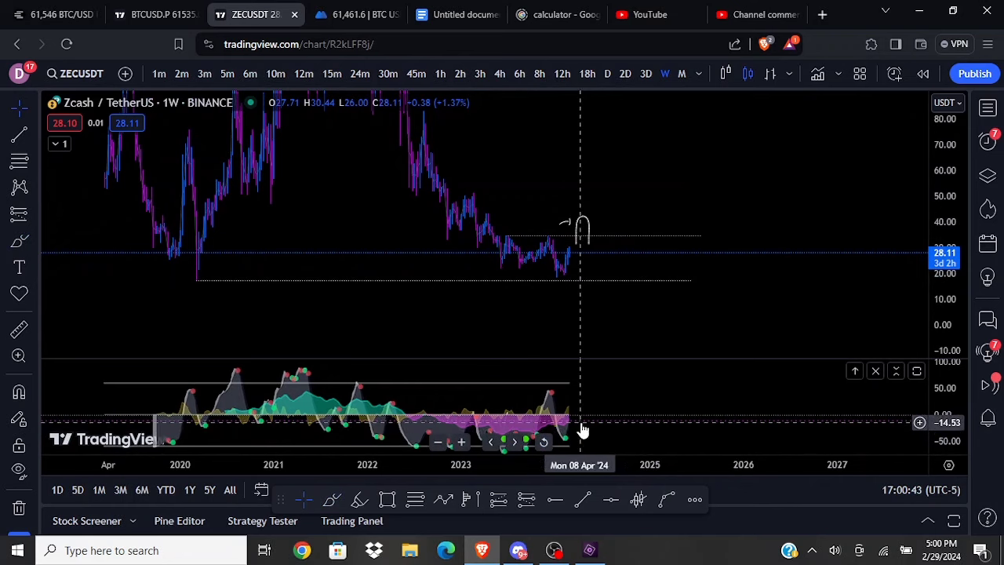
{"action": "scroll", "coordinate": [604, 431], "scroll_direction": "down", "scroll_amount": 2}
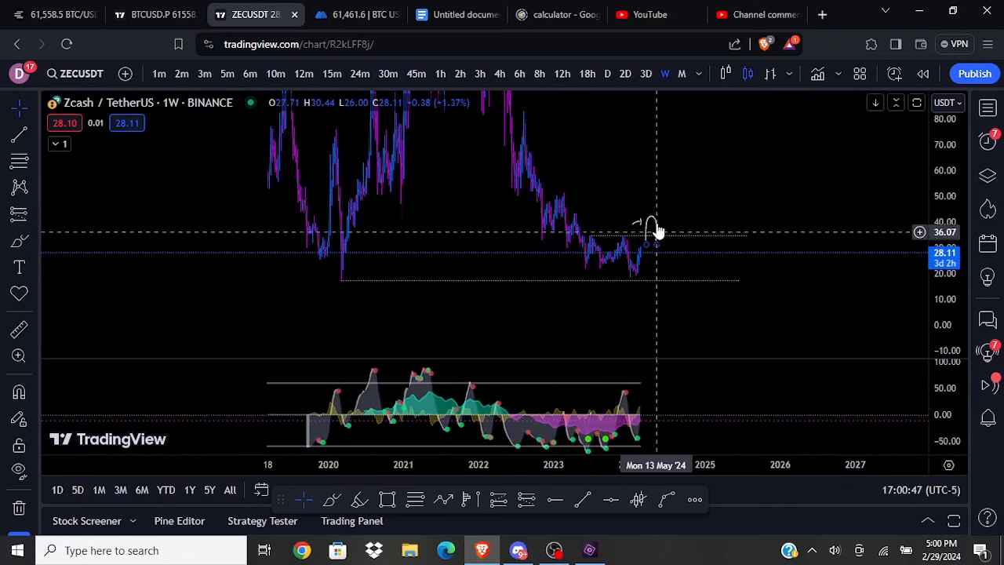
{"action": "mouse_move", "coordinate": [645, 199]}
{"action": "left_mouse_down"}
{"action": "mouse_move", "coordinate": [633, 202]}
{"action": "mouse_move", "coordinate": [644, 206]}
{"action": "left_mouse_up"}
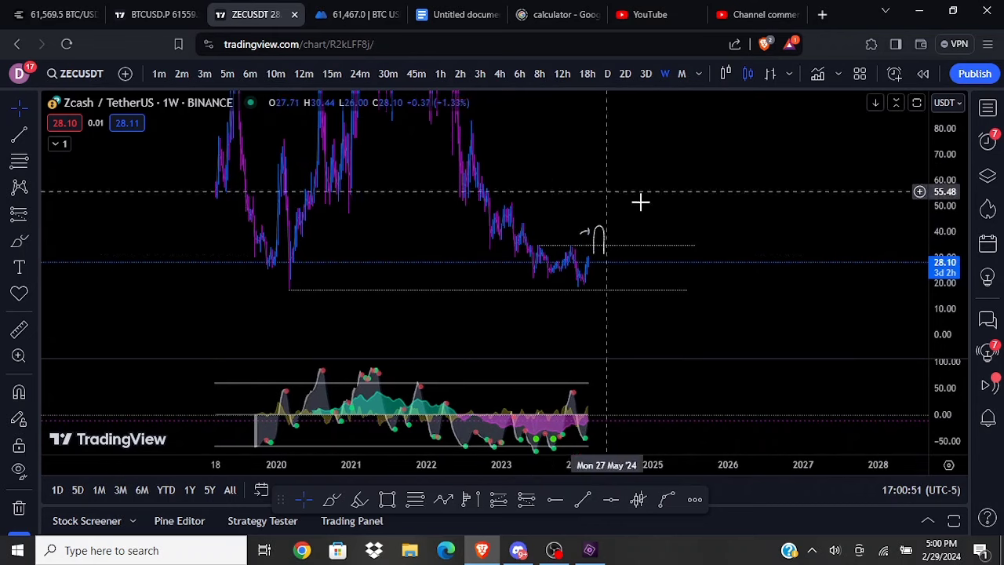